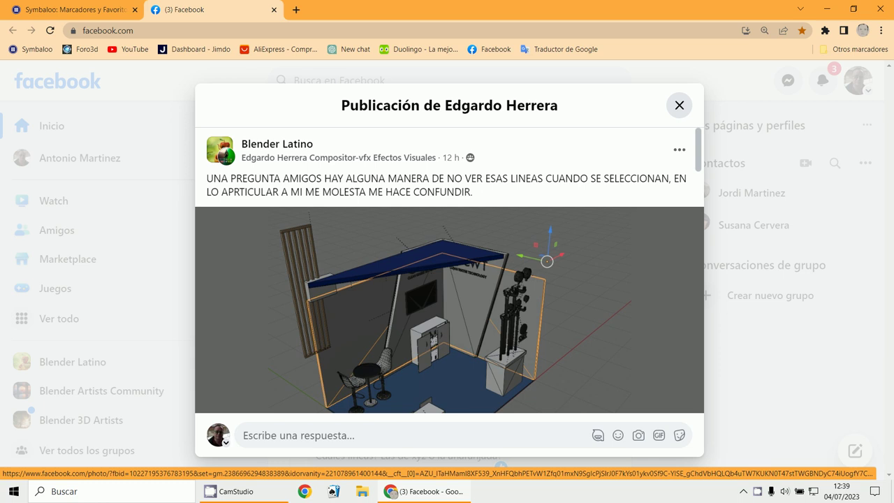
Read the Blender Latino post and its comments about hiding the outlines of selected objects
{"action": "scroll", "coordinate": [449, 279], "scroll_direction": "down", "scroll_amount": 10}
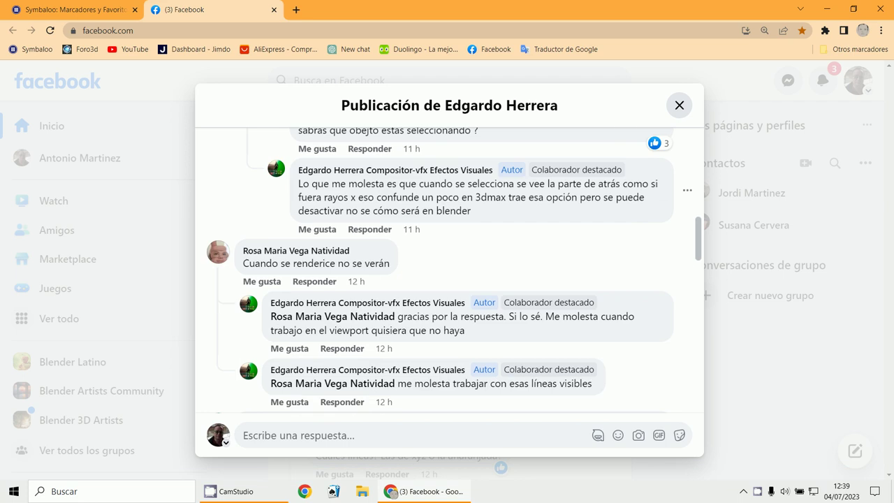
{"action": "scroll", "coordinate": [454, 318], "scroll_direction": "down", "scroll_amount": 1}
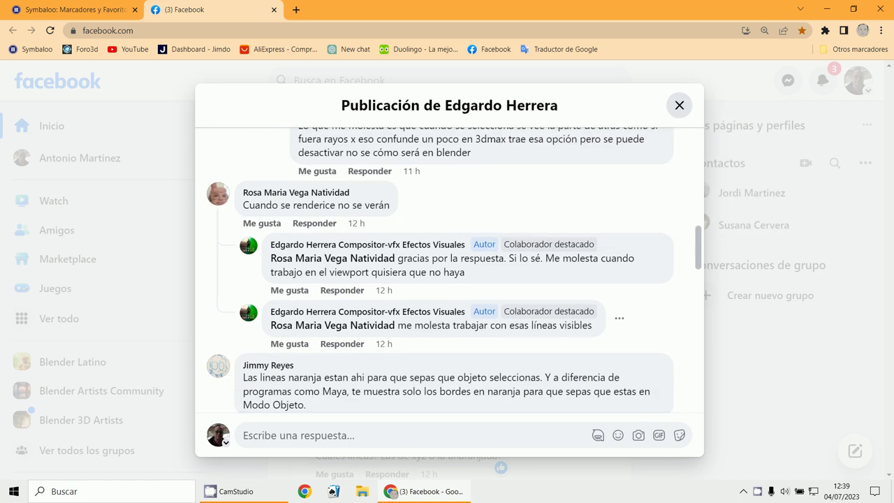
{"action": "scroll", "coordinate": [454, 280], "scroll_direction": "up", "scroll_amount": 3}
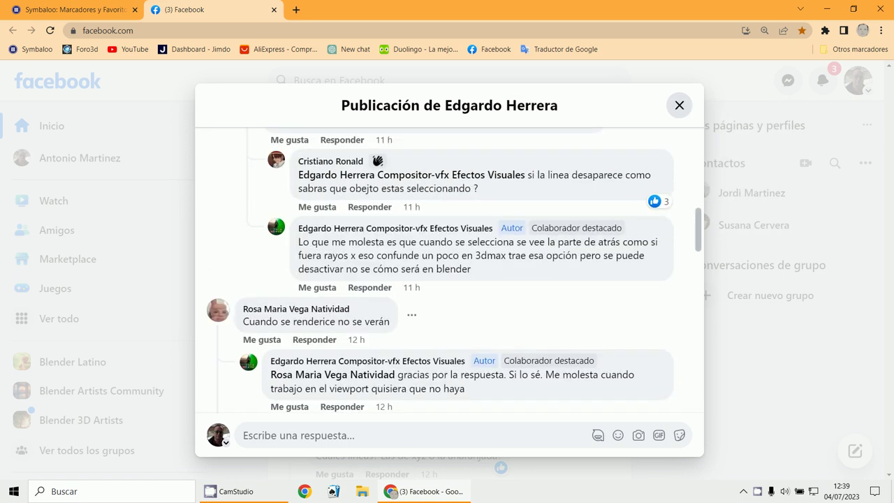
{"action": "scroll", "coordinate": [449, 279], "scroll_direction": "up", "scroll_amount": 10}
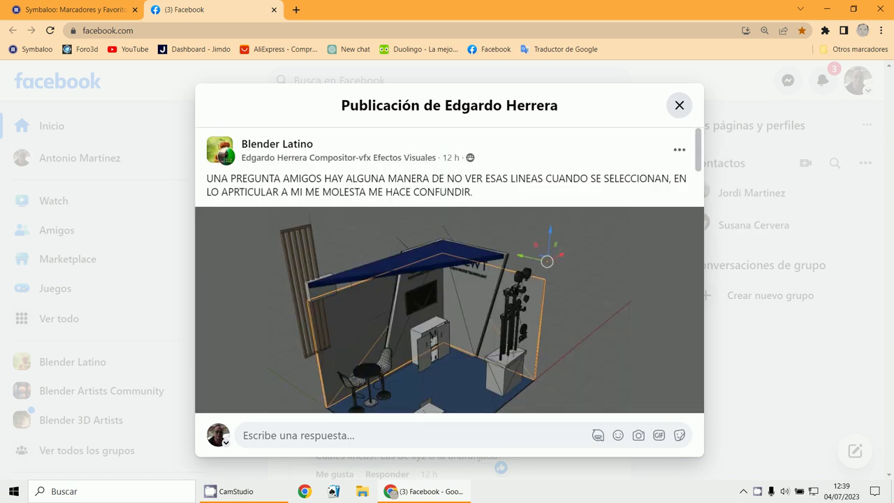
{"action": "scroll", "coordinate": [449, 280], "scroll_direction": "down", "scroll_amount": 3}
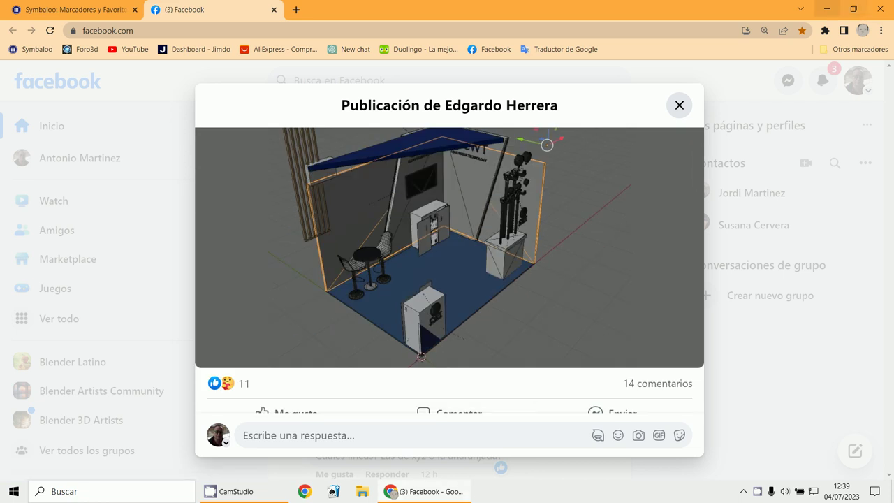
Switch from the browser to Blender, check the version on the splash screen and dismiss it
{"action": "left_click", "coordinate": [827, 8]}
{"action": "double_click", "coordinate": [376, 285]}
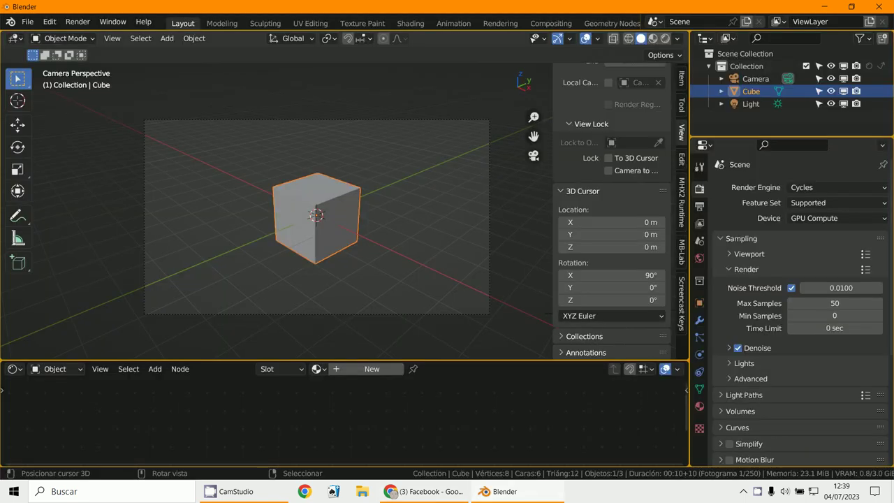
{"action": "left_click", "coordinate": [11, 22]}
{"action": "left_click", "coordinate": [42, 35]}
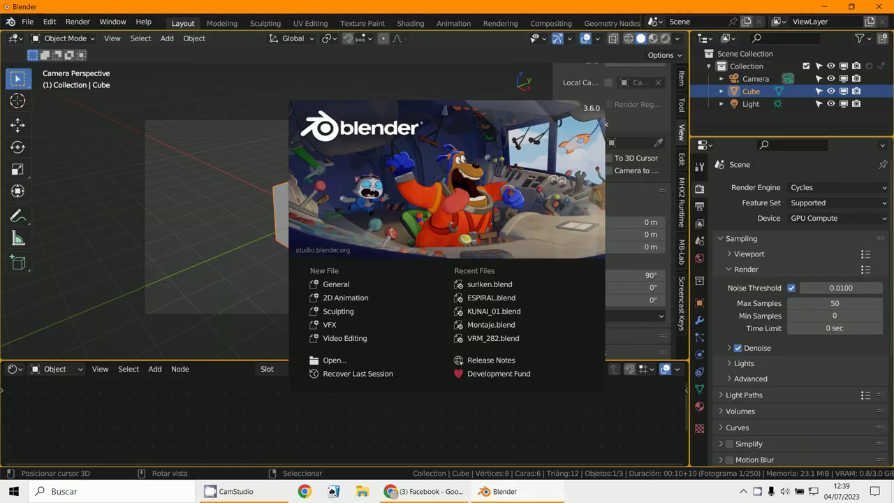
{"action": "left_click", "coordinate": [545, 338]}
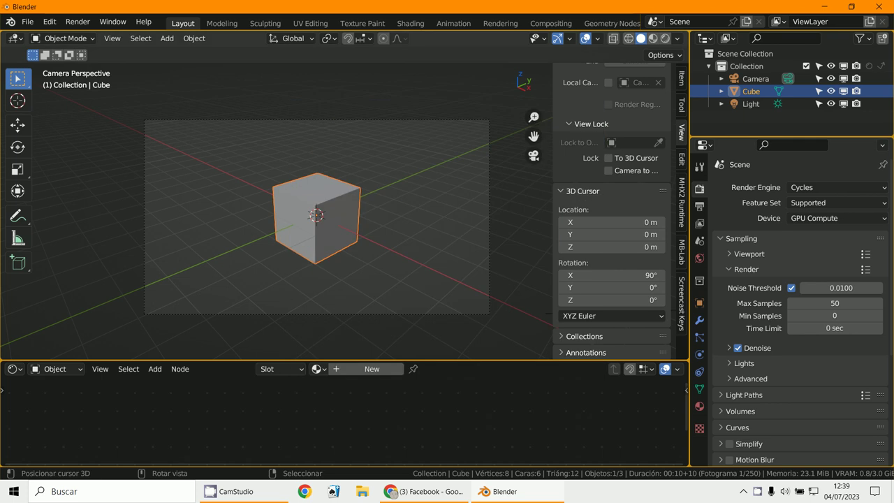
Duplicate the cube and place the copy about 1.7 m away, partly hidden behind the original
{"action": "key", "text": "shift+d"}
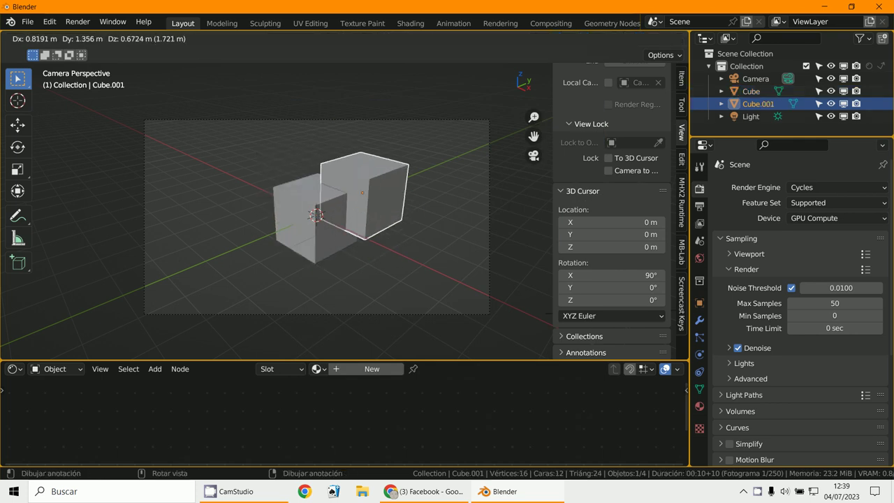
{"action": "left_click", "coordinate": [362, 193]}
{"action": "scroll", "coordinate": [362, 192], "scroll_direction": "up", "scroll_amount": 1}
{"action": "middle_click_drag", "start_coordinate": [362, 193], "coordinate": [353, 208], "text": "shift"}
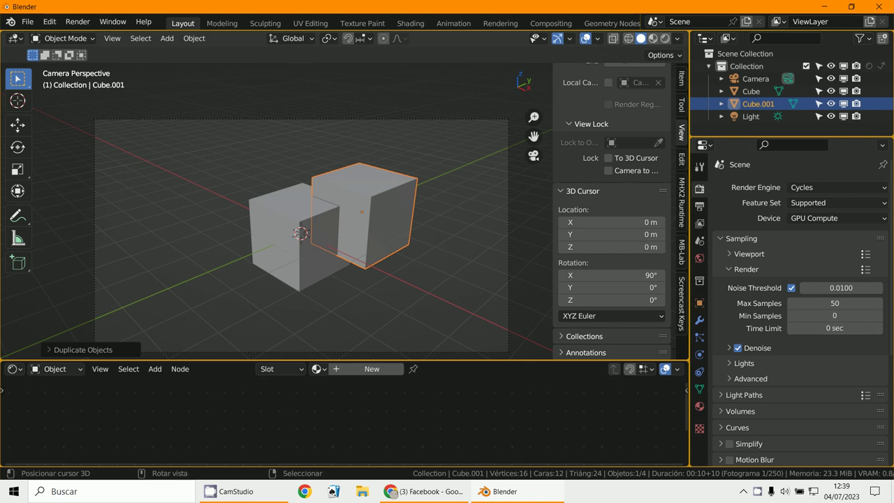
Change the Active Object colour in the 3D Viewport theme preferences to near-white, keeping the cubes in sight
{"action": "left_click", "coordinate": [49, 22]}
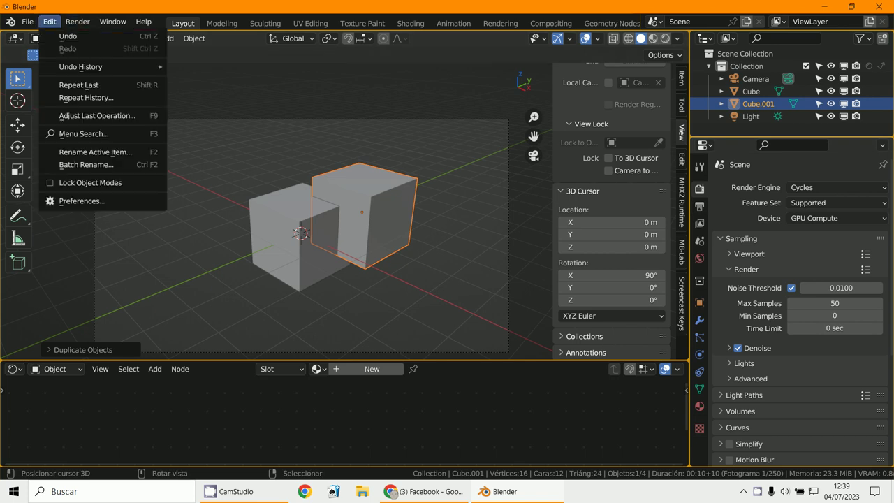
{"action": "left_click", "coordinate": [77, 200]}
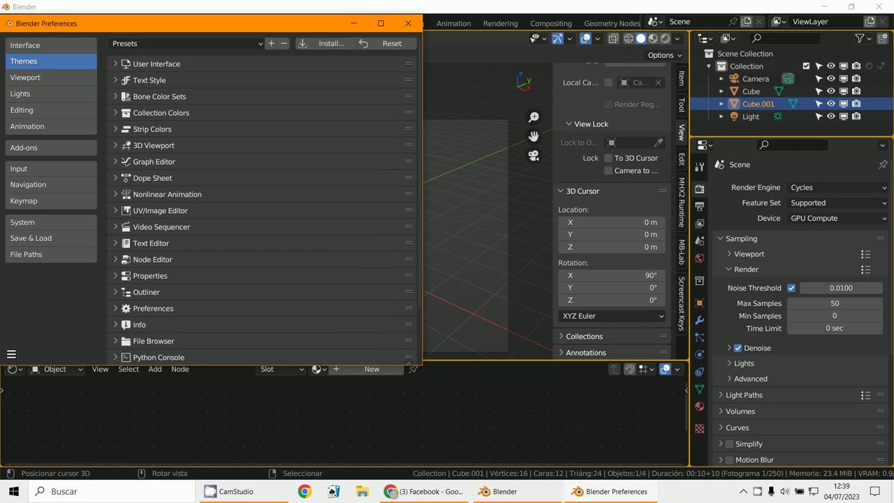
{"action": "left_click", "coordinate": [116, 146]}
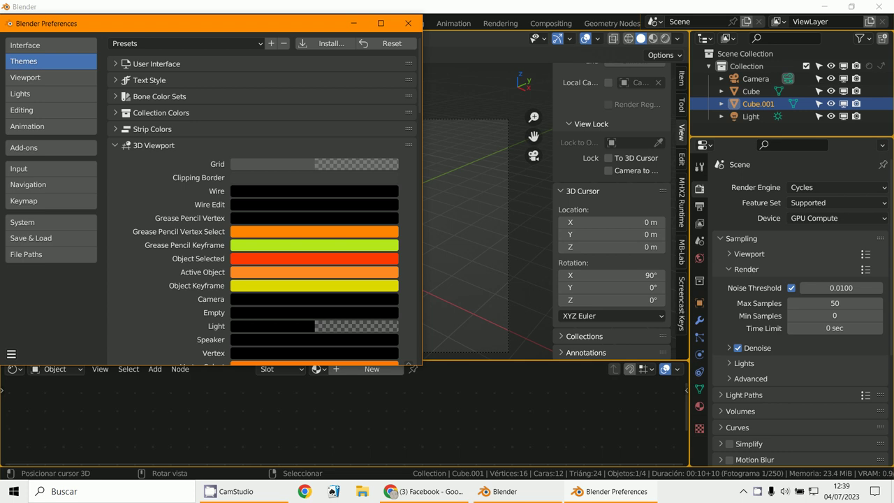
{"action": "left_click", "coordinate": [391, 7]}
{"action": "left_click_drag", "start_coordinate": [307, 24], "coordinate": [844, 30]}
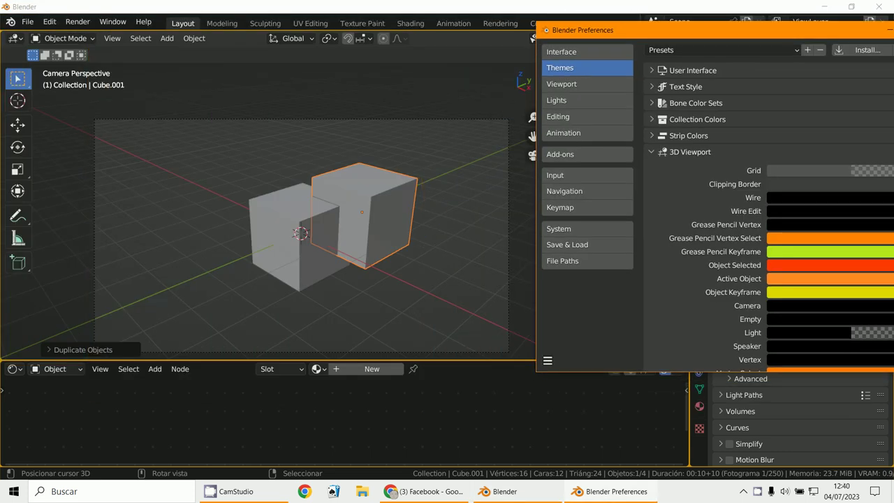
{"action": "left_click", "coordinate": [839, 279]}
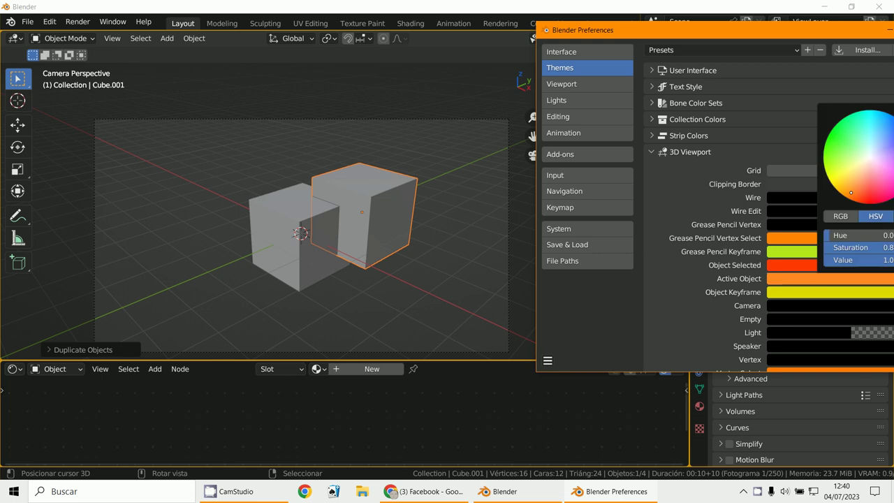
{"action": "mouse_move", "coordinate": [851, 192]}
{"action": "left_mouse_down"}
{"action": "mouse_move", "coordinate": [873, 169]}
{"action": "mouse_move", "coordinate": [866, 156]}
{"action": "left_mouse_up"}
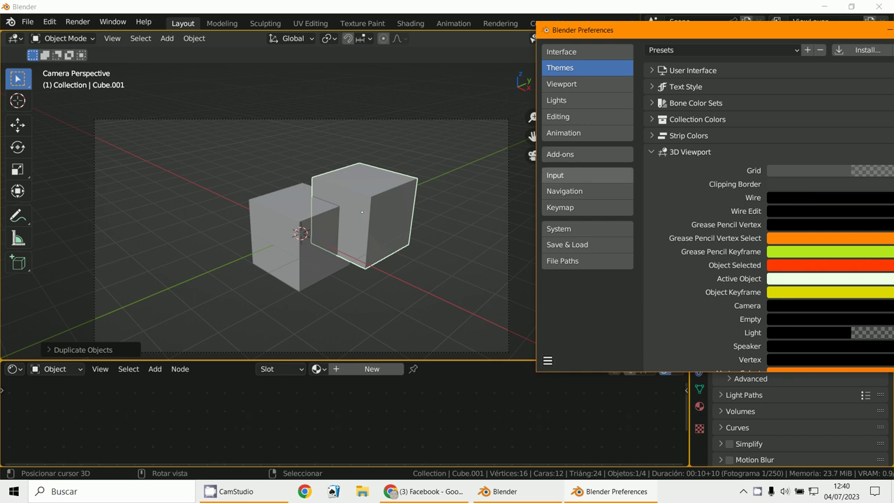
Select the two cubes in turn to compare their outlines, ending with both selected and the front cube active
{"action": "right_click", "coordinate": [300, 223]}
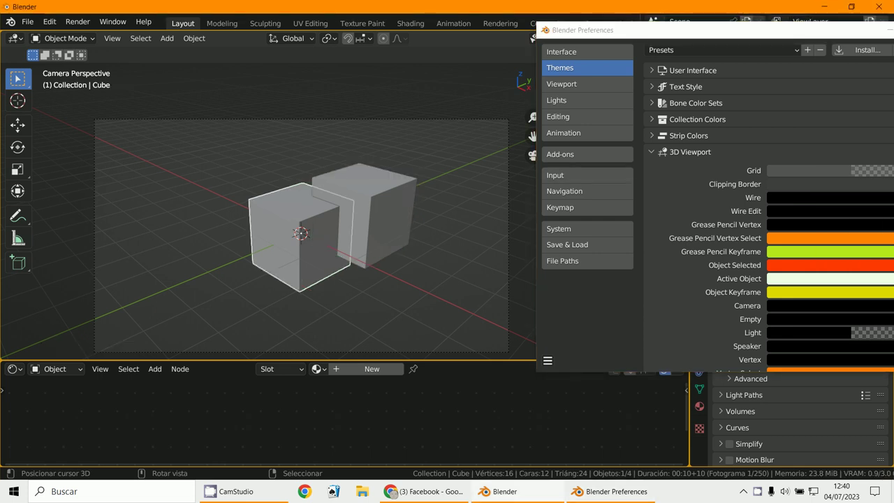
{"action": "right_click", "coordinate": [372, 204]}
{"action": "right_click", "coordinate": [301, 227]}
{"action": "right_click", "coordinate": [372, 204]}
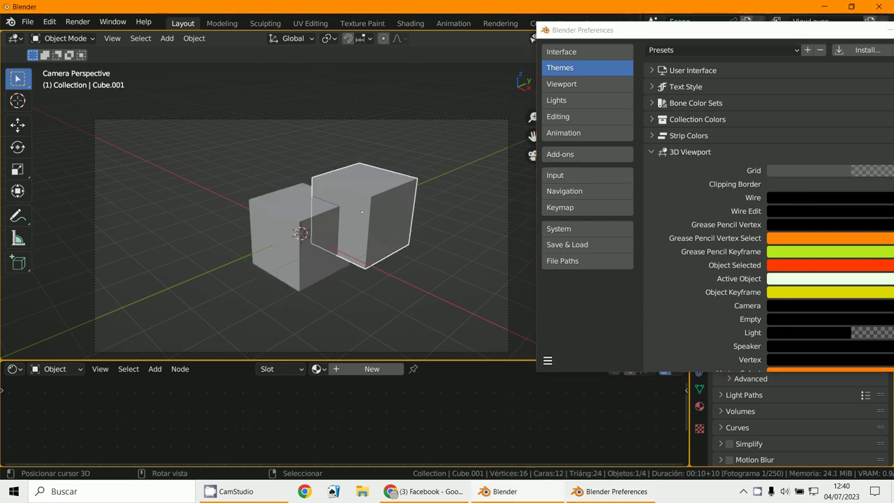
{"action": "right_click", "coordinate": [301, 227]}
{"action": "right_click", "coordinate": [372, 204]}
{"action": "left_click", "coordinate": [276, 241], "text": "shift"}
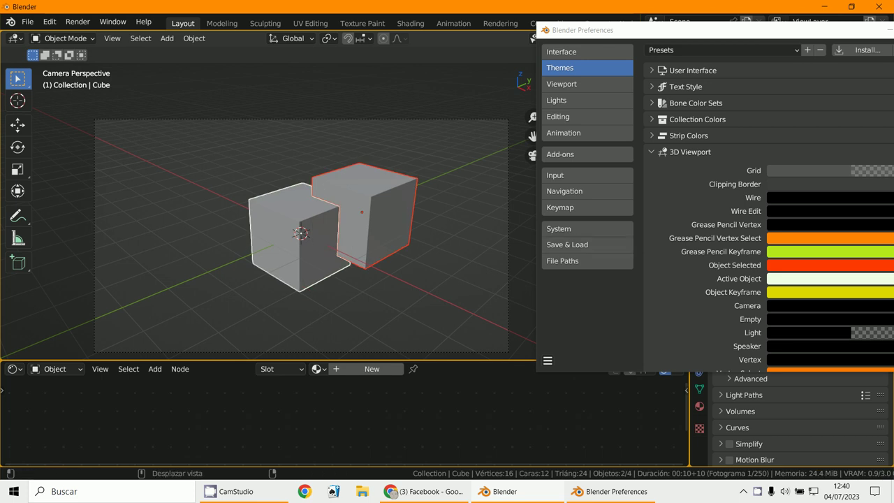
Set the theme's Object Selected colour to light yellow, check the outlines on the cubes and close the preferences
{"action": "left_click", "coordinate": [877, 266]}
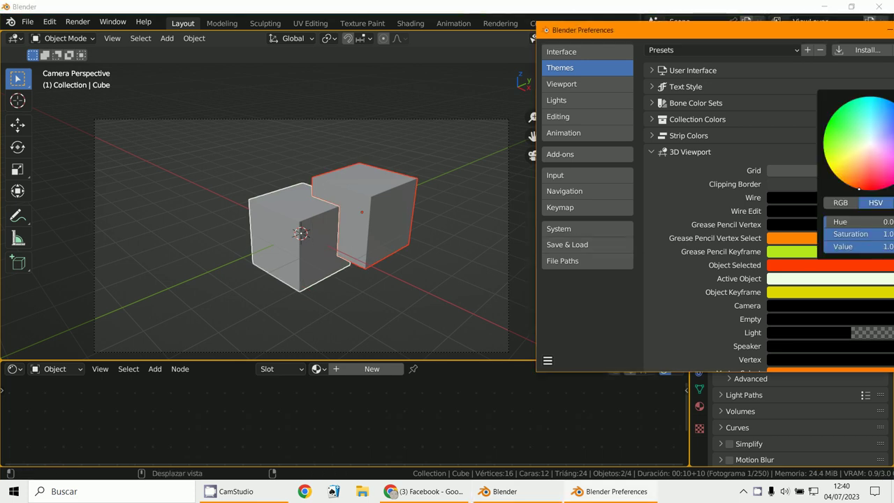
{"action": "left_click_drag", "start_coordinate": [860, 188], "coordinate": [844, 151]}
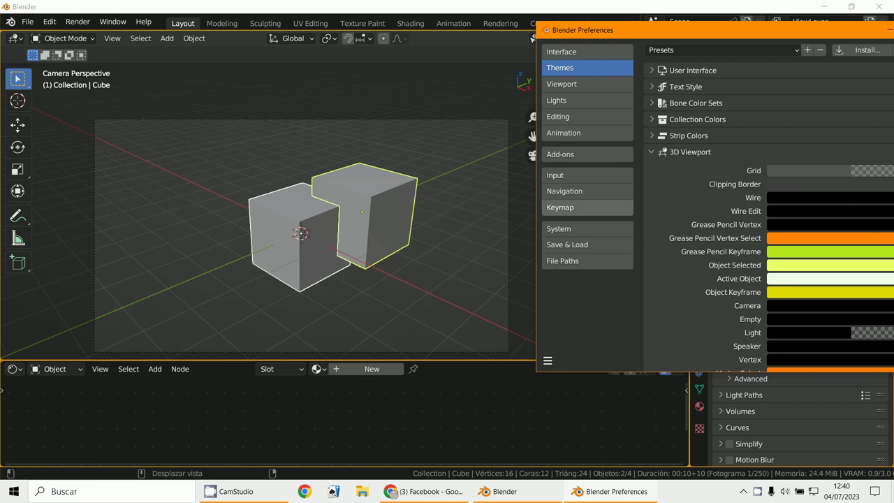
{"action": "scroll", "coordinate": [307, 231], "scroll_direction": "down", "scroll_amount": 1}
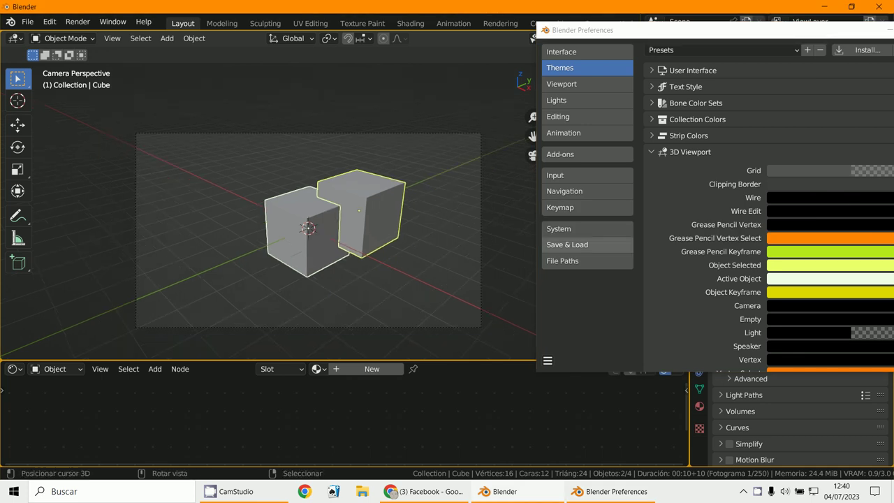
{"action": "scroll", "coordinate": [264, 229], "scroll_direction": "down", "scroll_amount": 1}
{"action": "scroll", "coordinate": [515, 165], "scroll_direction": "up", "scroll_amount": 2}
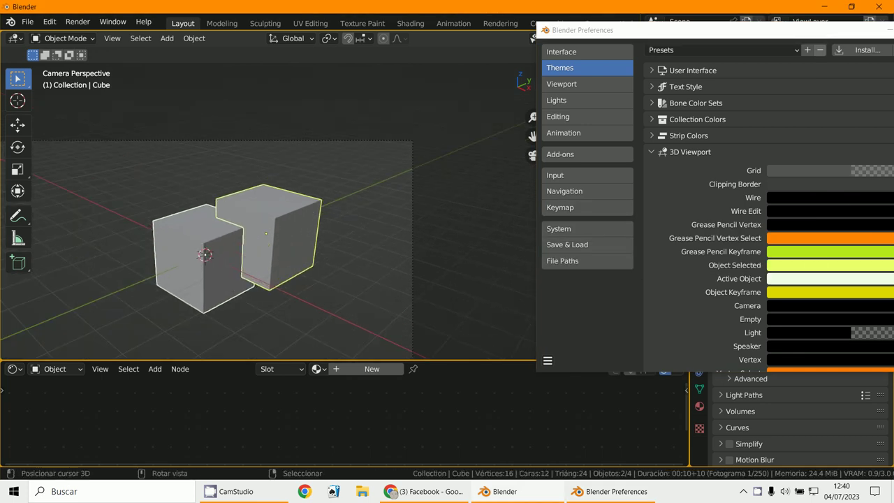
{"action": "left_click_drag", "start_coordinate": [664, 30], "coordinate": [457, 67]}
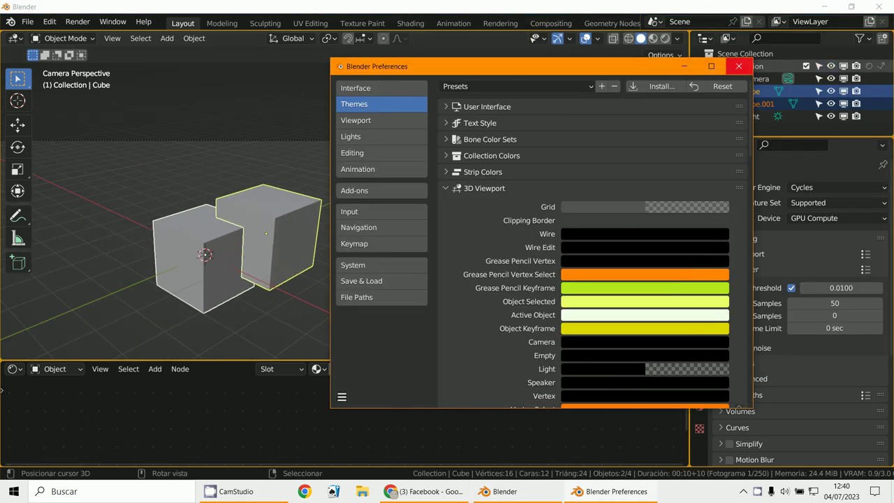
{"action": "left_click", "coordinate": [739, 67]}
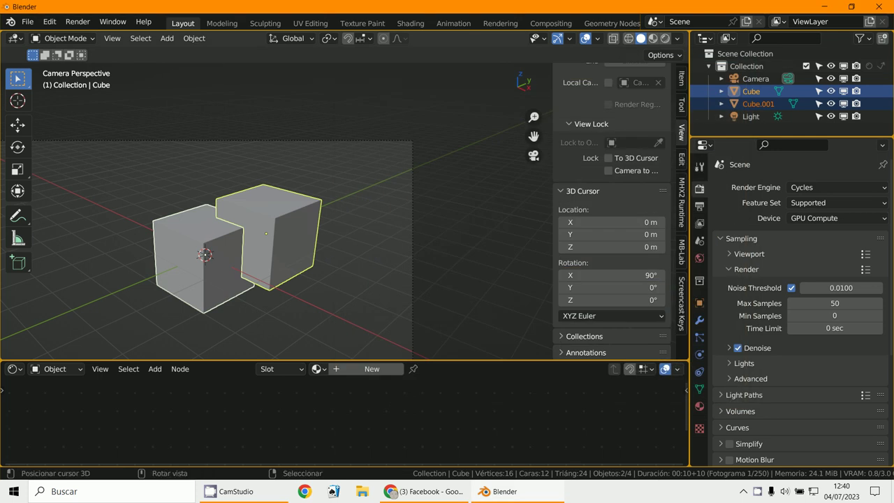
Turn off the Outline Selected viewport overlay and select only the rear cube, Cube.001
{"action": "left_click", "coordinate": [598, 39]}
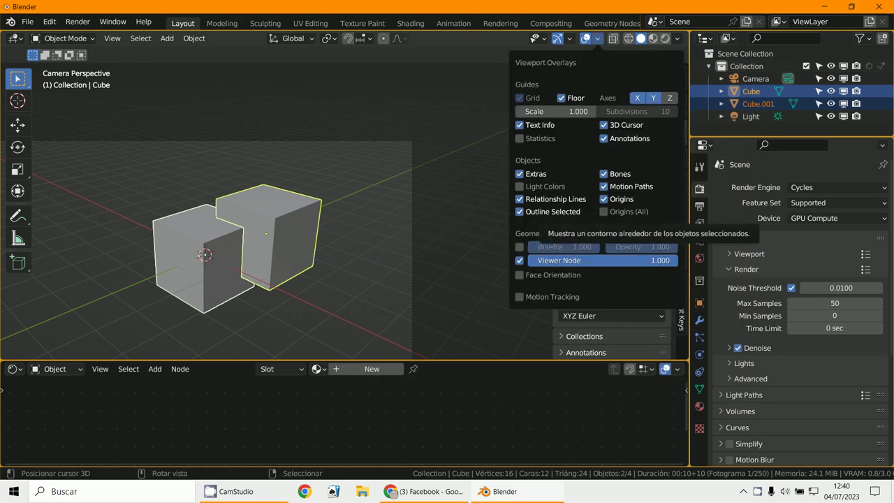
{"action": "left_click", "coordinate": [552, 212]}
{"action": "left_click", "coordinate": [758, 103]}
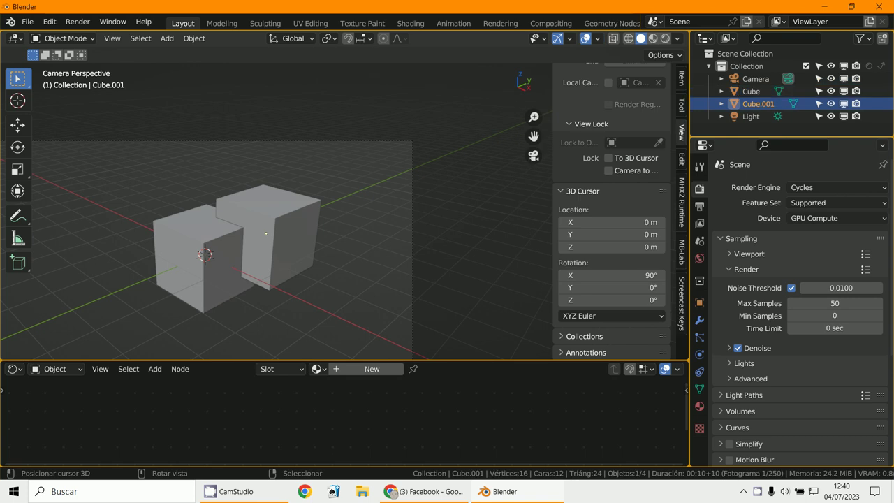
Test working without outlines by selecting both cubes and the rear cube alone, starting and cancelling a move for each selection
{"action": "left_click", "coordinate": [750, 91]}
{"action": "left_click", "coordinate": [758, 103], "text": "ctrl"}
{"action": "key", "text": "g"}
{"action": "key", "text": "Escape"}
{"action": "right_click", "coordinate": [269, 231]}
{"action": "key", "text": "g"}
{"action": "key", "text": "Escape"}
{"action": "key", "text": "g"}
{"action": "key", "text": "Escape"}
Turn on X-Ray in the viewport shading options and switch it back off
{"action": "left_click", "coordinate": [677, 38]}
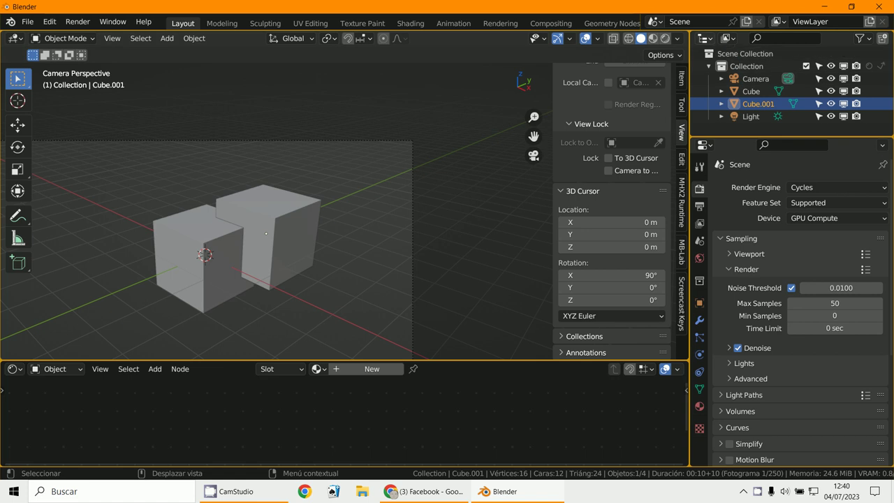
{"action": "left_click", "coordinate": [677, 38]}
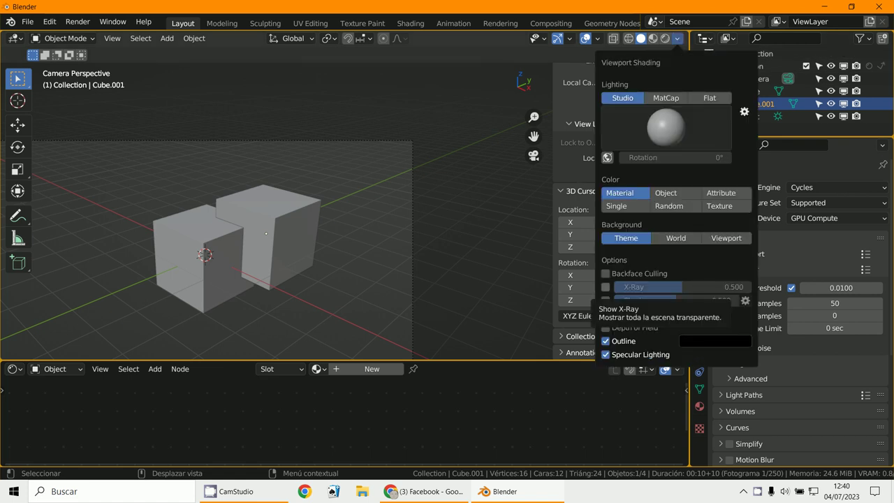
{"action": "left_click", "coordinate": [605, 287]}
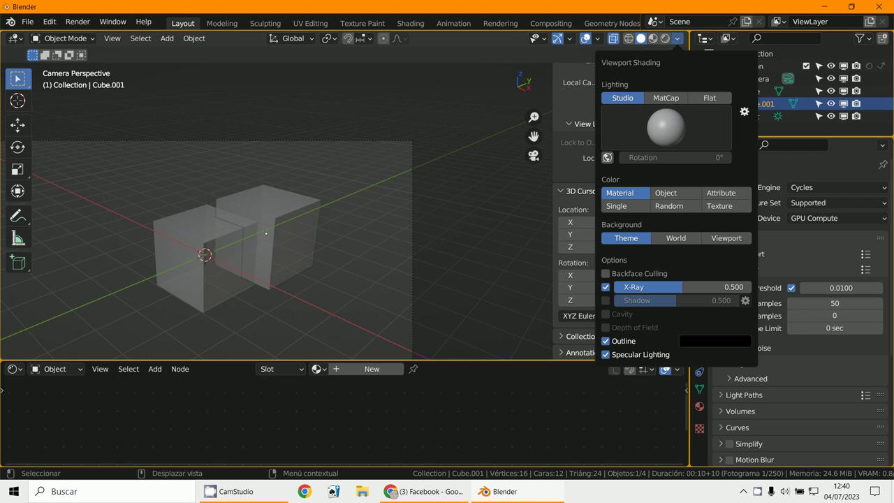
{"action": "left_click", "coordinate": [605, 287]}
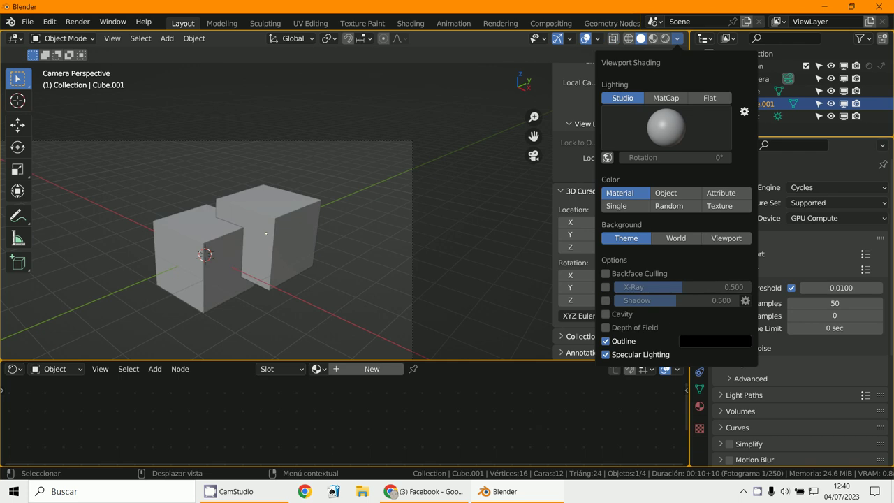
{"action": "key", "text": "Escape"}
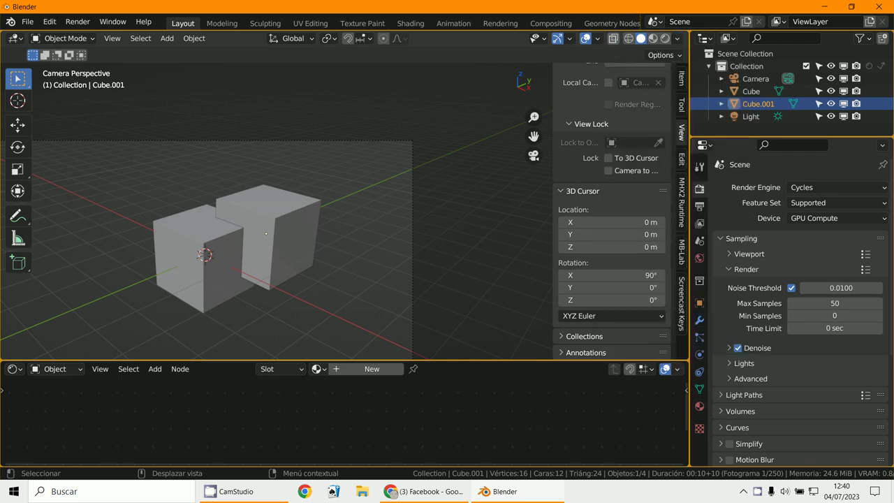
Show the cubes in wireframe, toggle X-Ray and return to solid shading
{"action": "key", "text": "shift+z"}
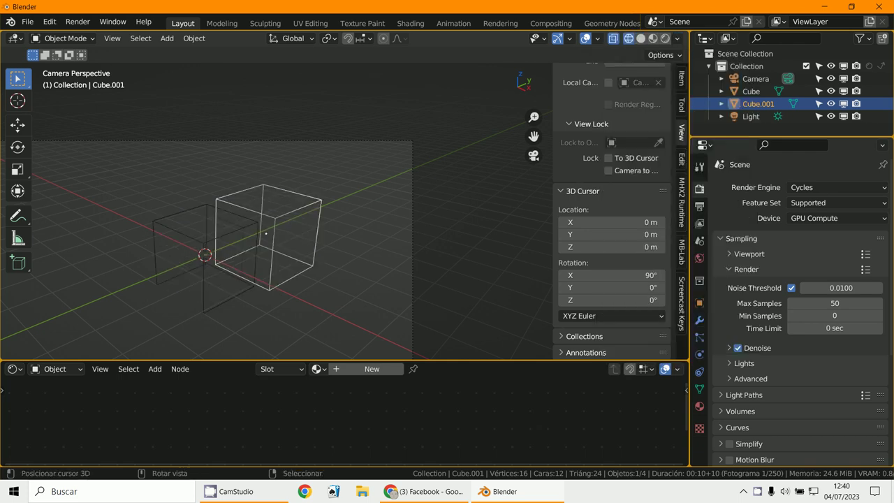
{"action": "key", "text": "alt+z"}
{"action": "key", "text": "shift+z"}
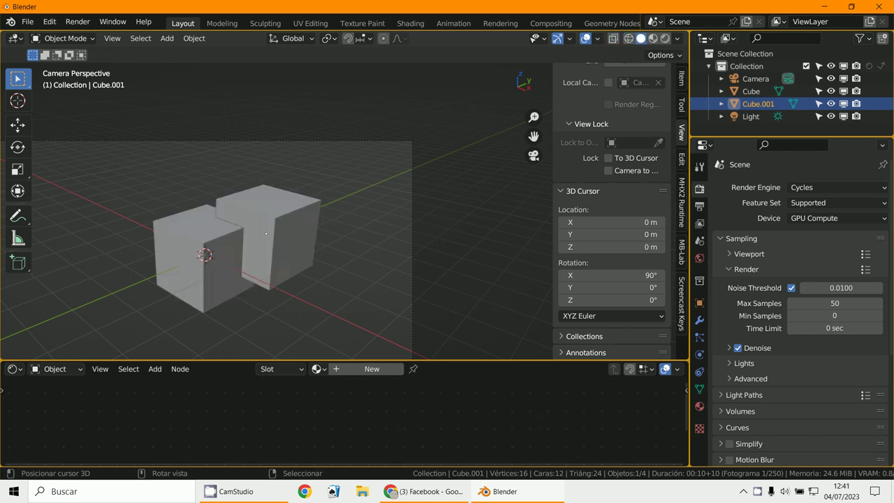
Put Cube.001 in Edit Mode and switch viewport X-Ray on and back off
{"action": "left_click", "coordinate": [63, 39]}
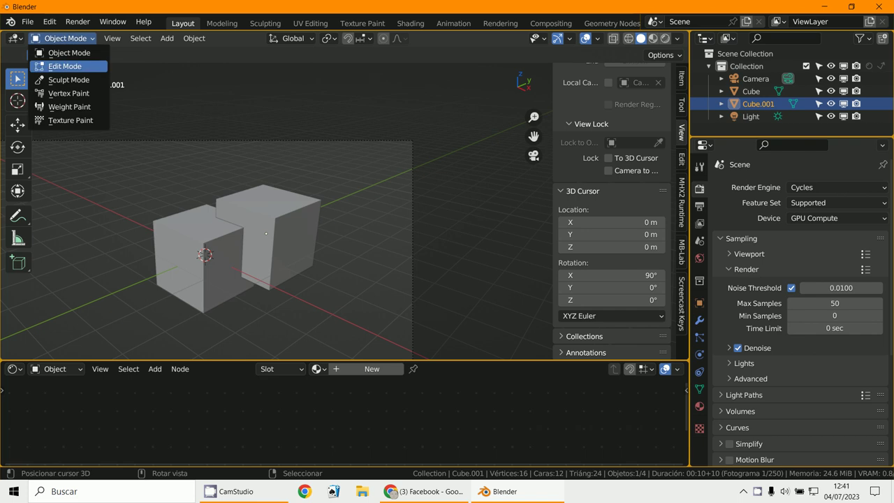
{"action": "left_click", "coordinate": [64, 66]}
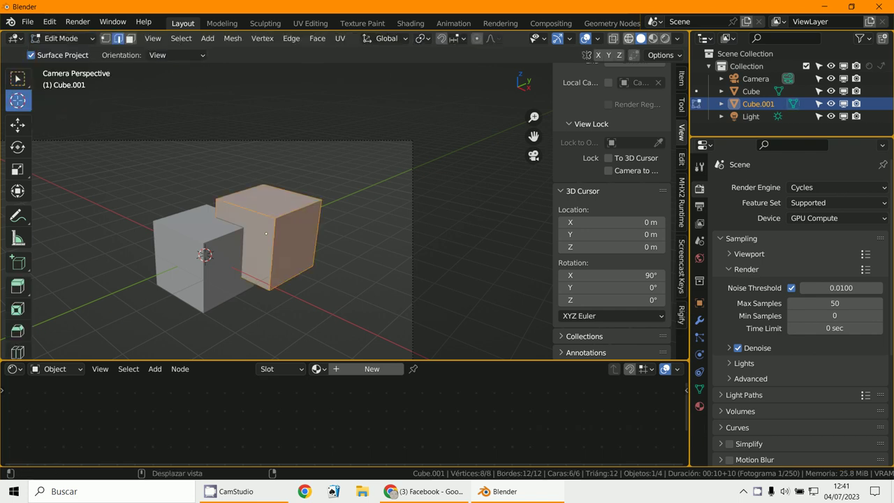
{"action": "left_click", "coordinate": [677, 39]}
{"action": "left_click", "coordinate": [605, 287]}
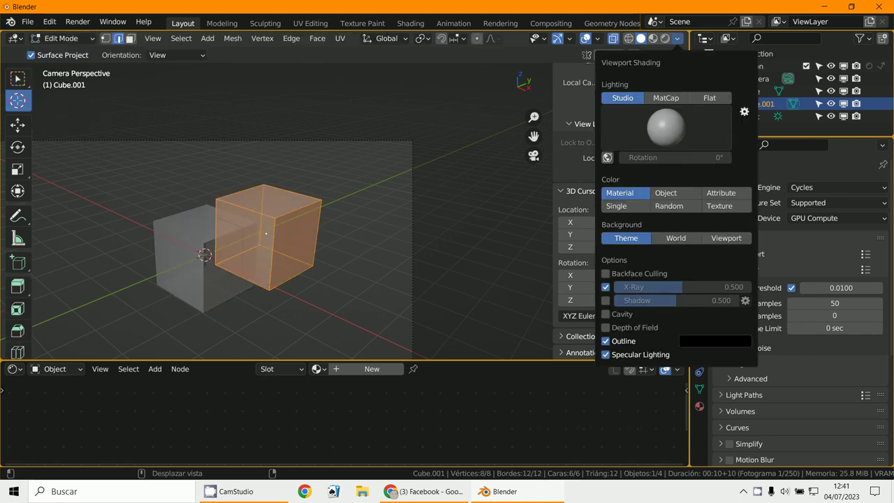
{"action": "left_click", "coordinate": [606, 287]}
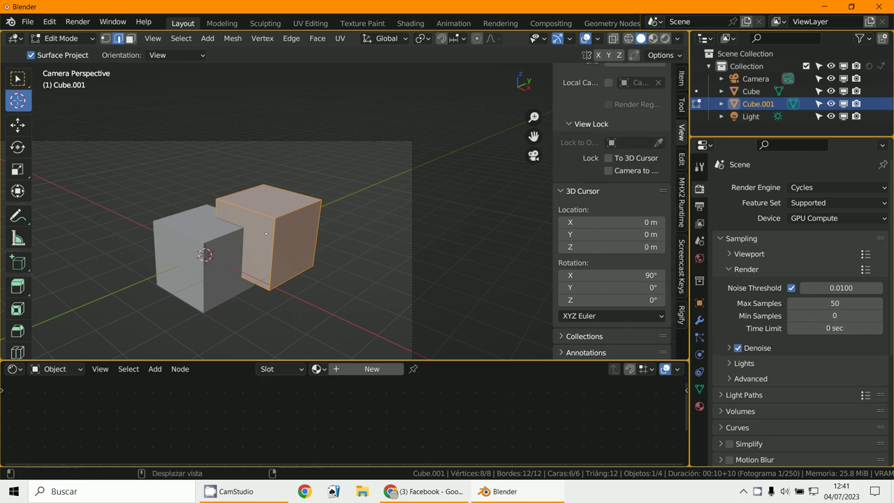
Look over the viewport overlays, then try the Texture shading color and restore it to Material
{"action": "left_click", "coordinate": [598, 38]}
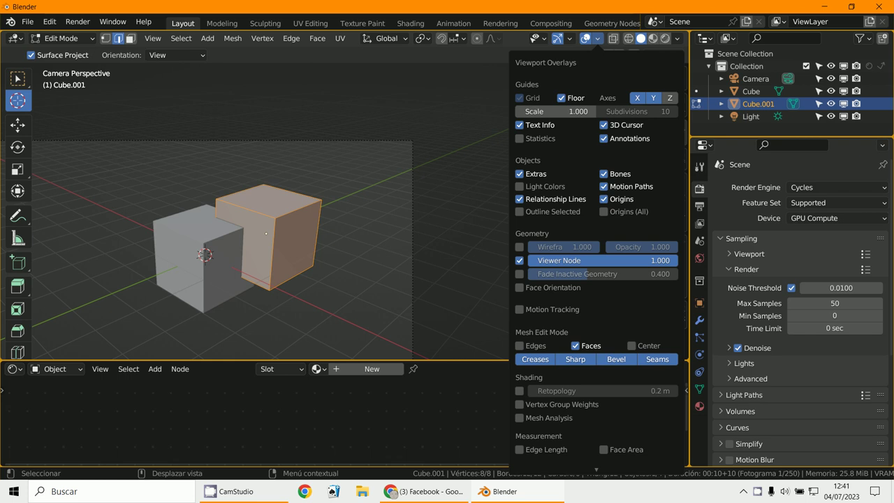
{"action": "mouse_move", "coordinate": [603, 260]}
{"action": "left_mouse_down"}
{"action": "mouse_move", "coordinate": [584, 261]}
{"action": "mouse_move", "coordinate": [605, 261]}
{"action": "left_mouse_up"}
{"action": "left_click", "coordinate": [677, 38]}
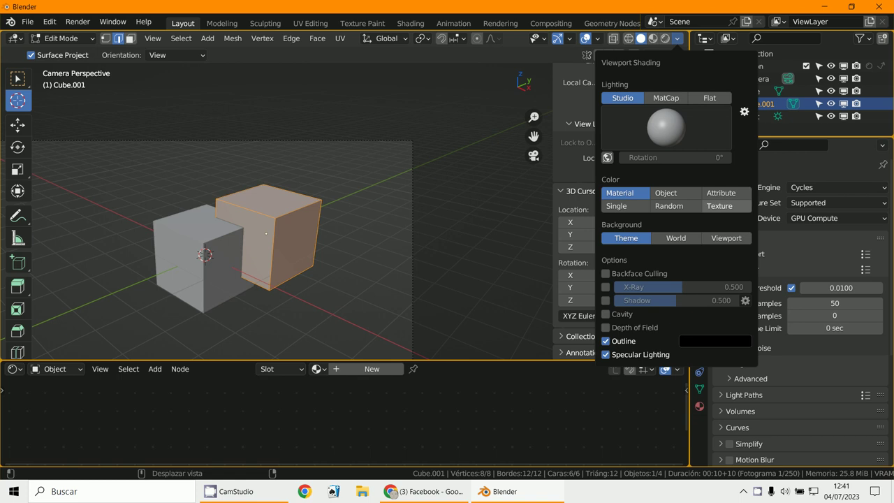
{"action": "left_click", "coordinate": [725, 207]}
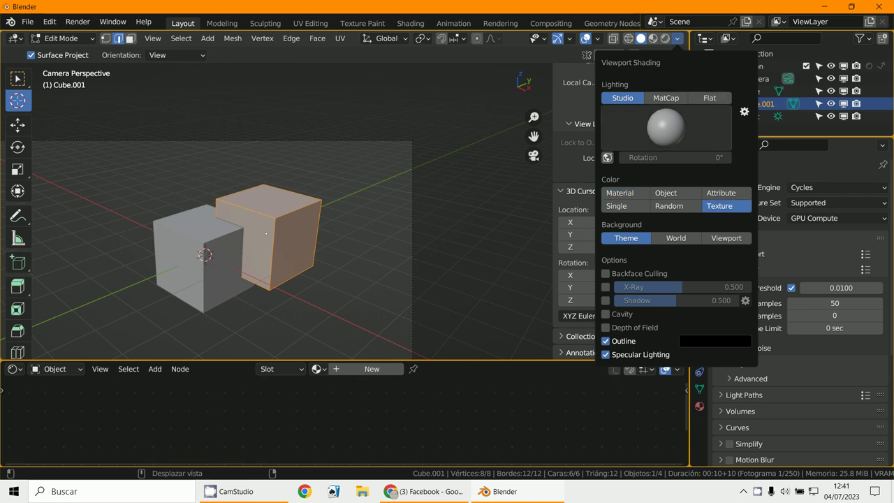
{"action": "left_click", "coordinate": [625, 193]}
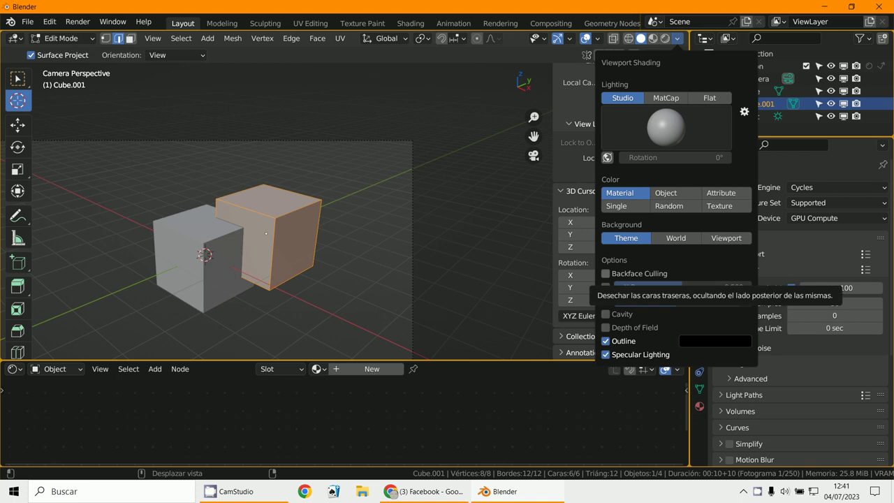
Enable Backface Culling and X-Ray in the viewport shading options
{"action": "left_click", "coordinate": [605, 273]}
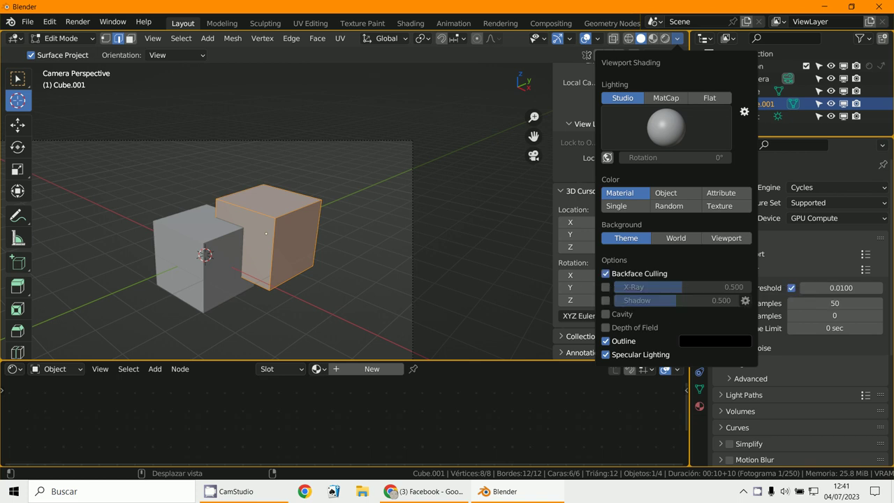
{"action": "left_click", "coordinate": [606, 287]}
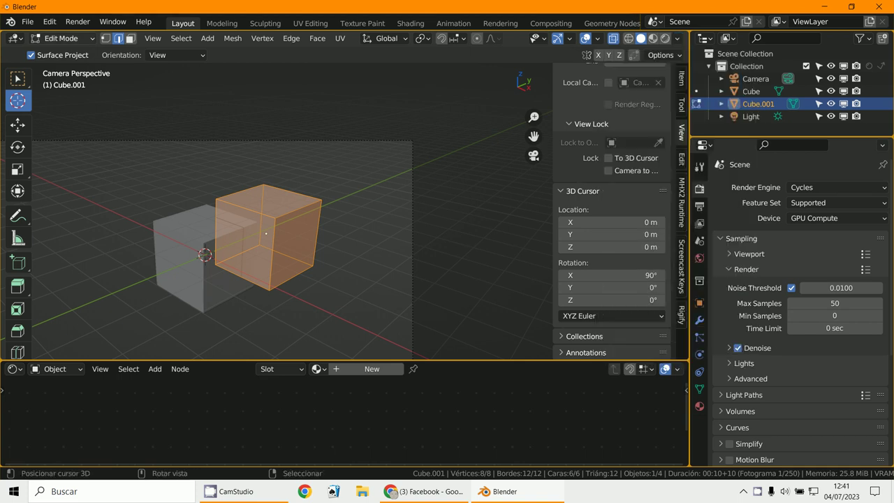
Return Cube.001 to Object Mode and turn X-Ray off
{"action": "left_click", "coordinate": [61, 38]}
{"action": "left_click", "coordinate": [60, 53]}
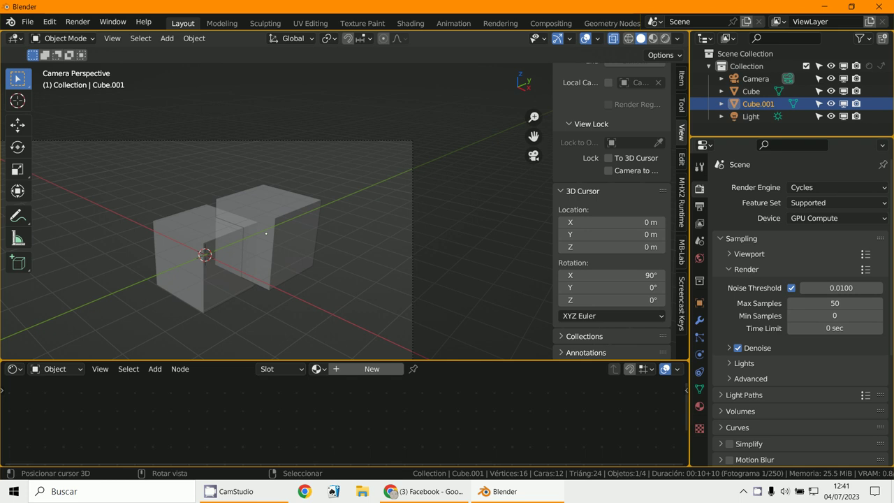
{"action": "key", "text": "alt+z"}
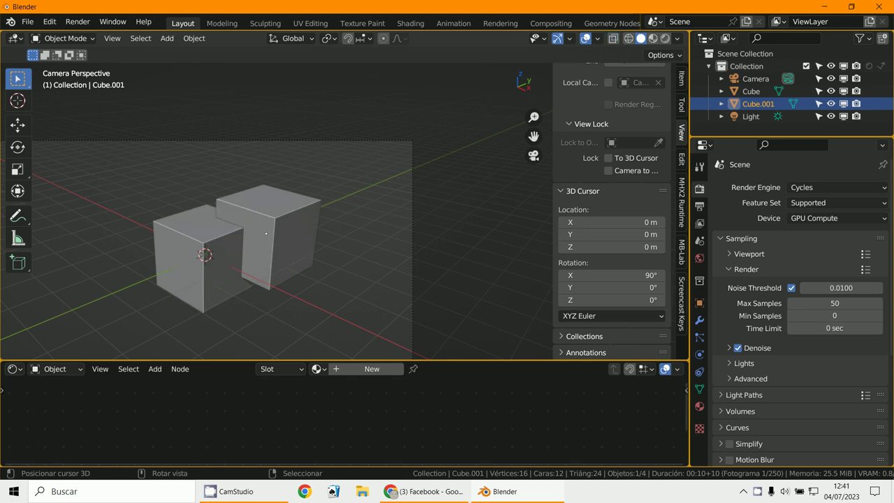
Set the screen-space cavity Ridge to 1.901 and Valley to 0.309 in the viewport shading options
{"action": "left_click", "coordinate": [678, 38]}
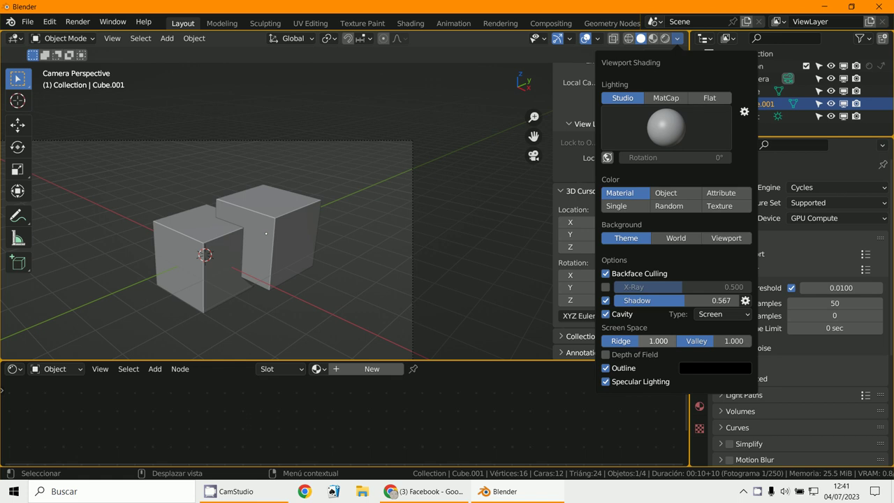
{"action": "mouse_move", "coordinate": [658, 341]}
{"action": "left_mouse_down"}
{"action": "mouse_move", "coordinate": [669, 341]}
{"action": "mouse_move", "coordinate": [628, 341]}
{"action": "mouse_move", "coordinate": [691, 341]}
{"action": "mouse_move", "coordinate": [621, 341]}
{"action": "mouse_move", "coordinate": [668, 341]}
{"action": "mouse_move", "coordinate": [633, 341]}
{"action": "left_mouse_up"}
{"action": "mouse_move", "coordinate": [714, 341]}
{"action": "left_mouse_down"}
{"action": "mouse_move", "coordinate": [725, 340]}
{"action": "mouse_move", "coordinate": [675, 341]}
{"action": "mouse_move", "coordinate": [720, 341]}
{"action": "left_mouse_up"}
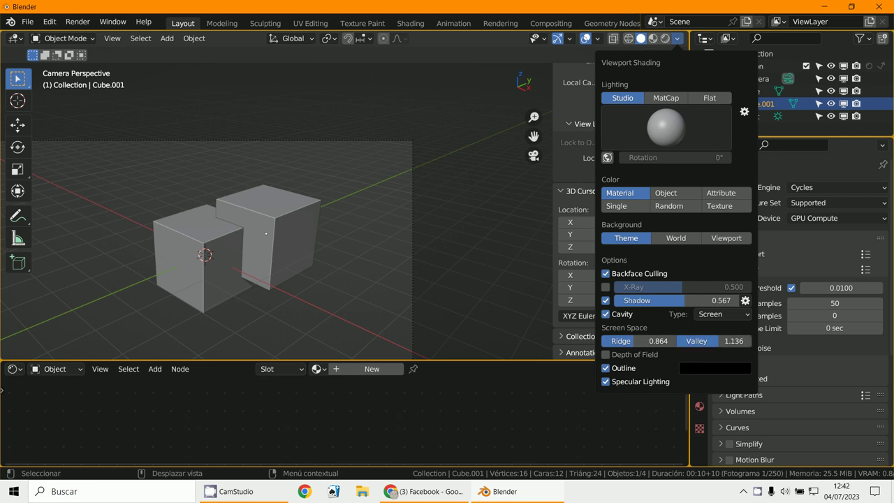
{"action": "left_click_drag", "start_coordinate": [634, 341], "coordinate": [687, 341]}
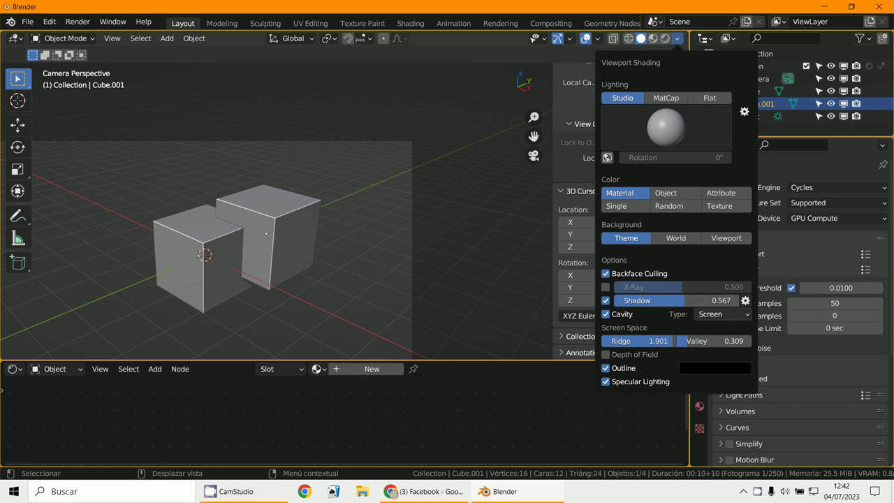
Compare the World, Screen and Both cavity types on the cubes and leave the type on Both
{"action": "left_click", "coordinate": [722, 314]}
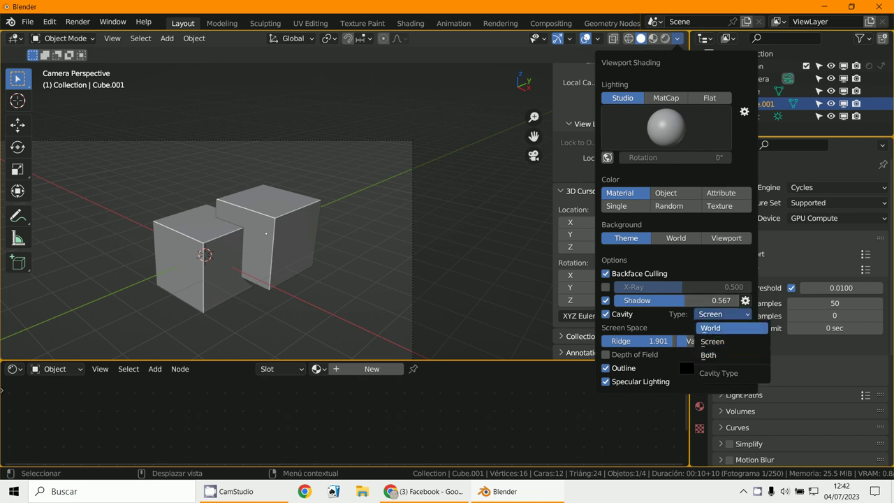
{"action": "left_click", "coordinate": [711, 327]}
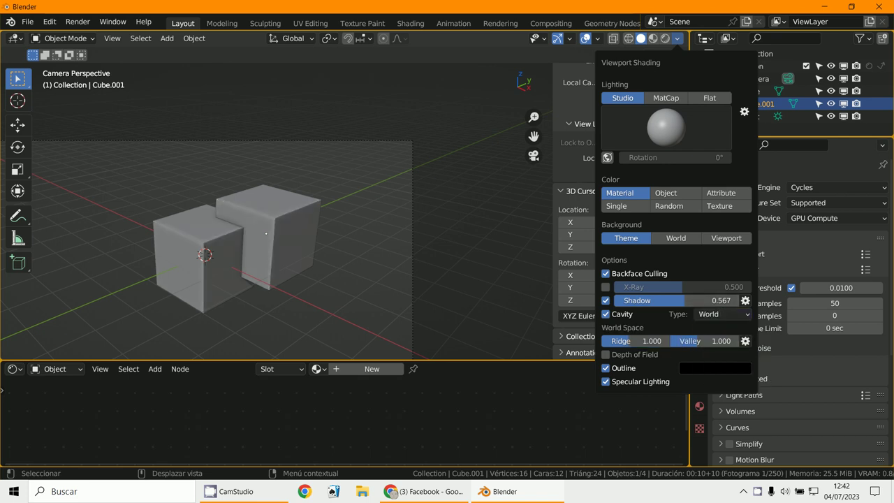
{"action": "left_click", "coordinate": [722, 314]}
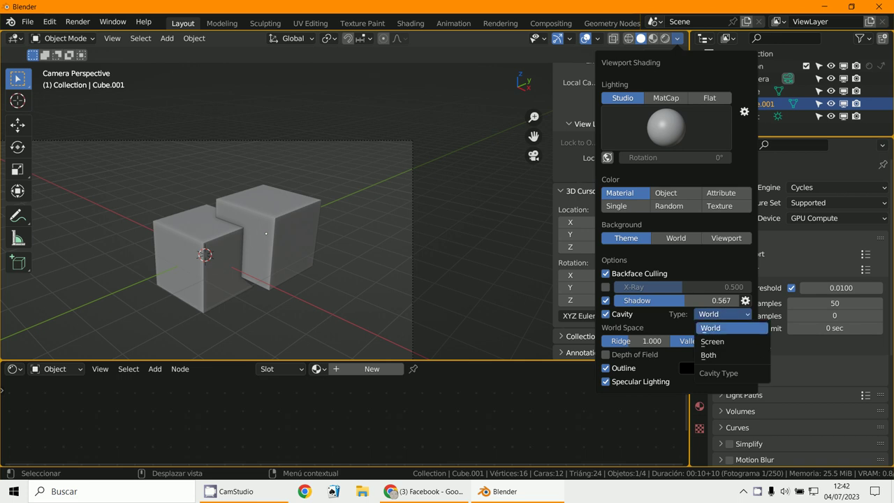
{"action": "left_click", "coordinate": [709, 355]}
{"action": "left_click", "coordinate": [722, 314]}
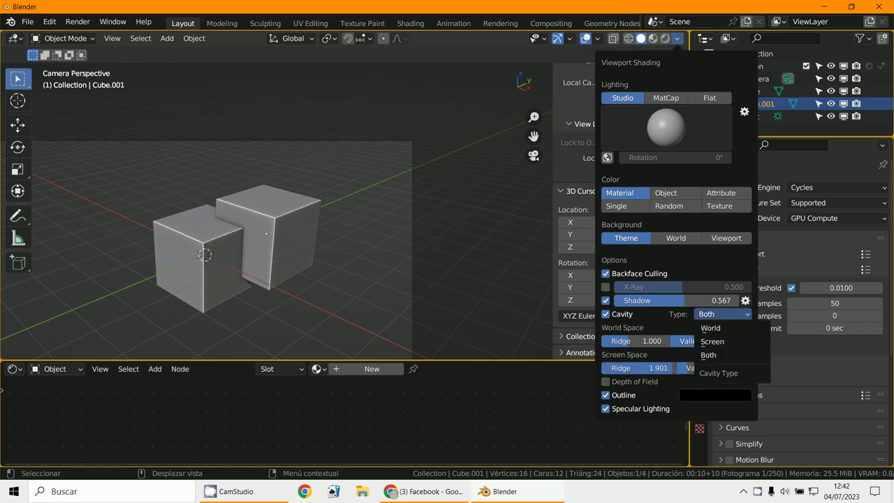
{"action": "left_click", "coordinate": [709, 342]}
{"action": "left_click", "coordinate": [722, 313]}
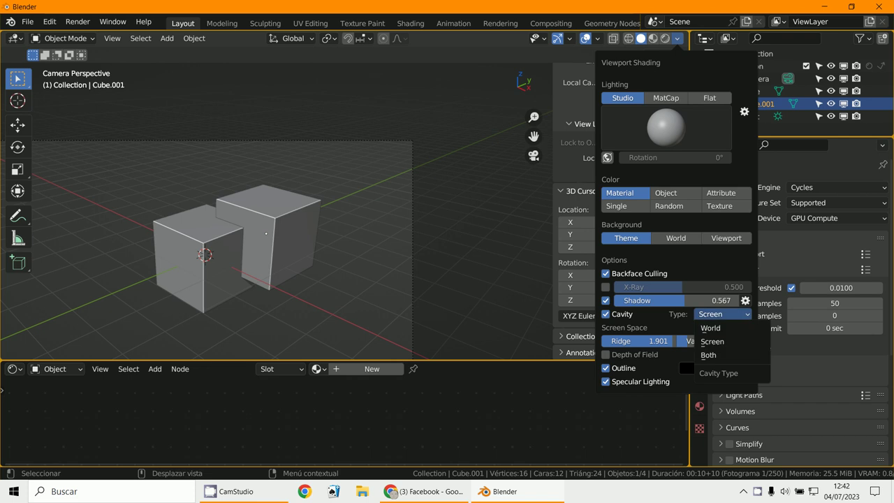
{"action": "left_click", "coordinate": [709, 355]}
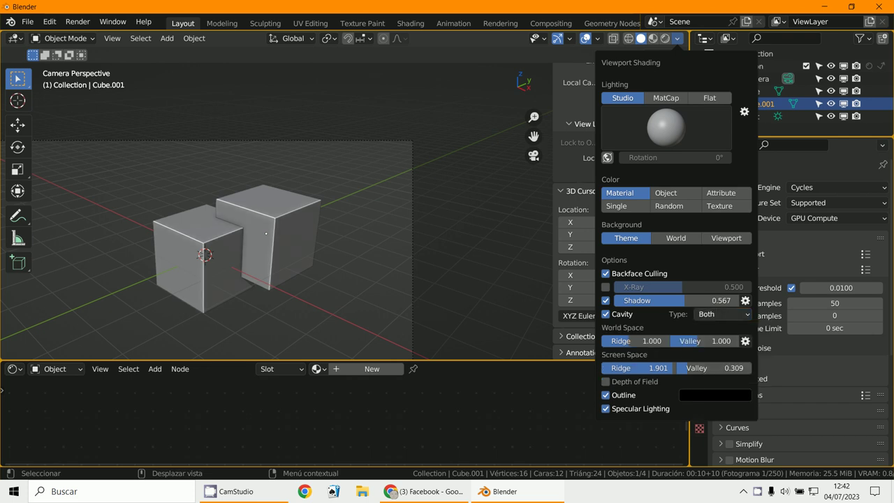
Switch Cavity off and on again, then enable X-Ray with a strength of 0.786
{"action": "left_click", "coordinate": [606, 315]}
{"action": "left_click", "coordinate": [605, 314]}
{"action": "left_click", "coordinate": [606, 287]}
{"action": "left_click_drag", "start_coordinate": [683, 287], "coordinate": [722, 287]}
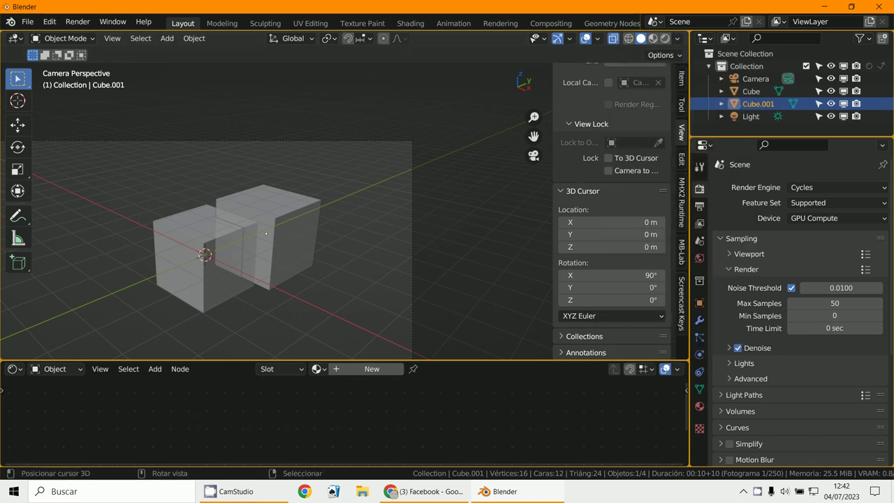
Locate the Save Startup File command among the defaults and leave without running it
{"action": "left_click", "coordinate": [49, 22]}
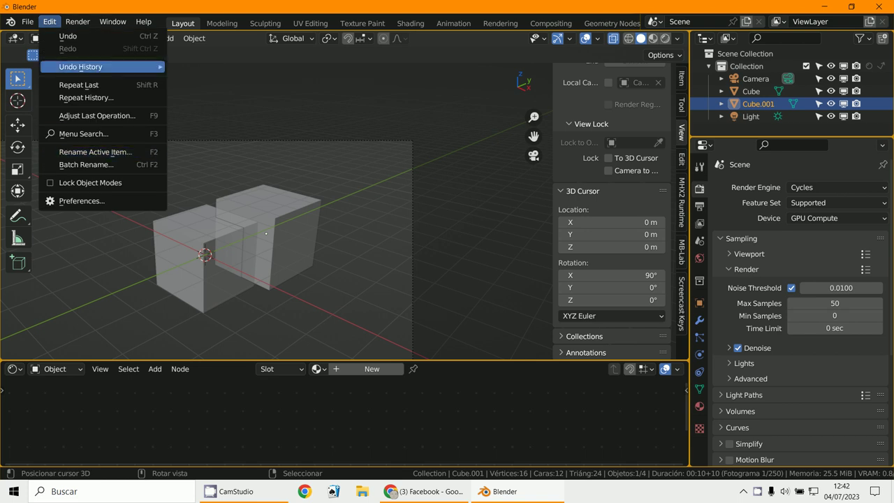
{"action": "mouse_move", "coordinate": [26, 22]}
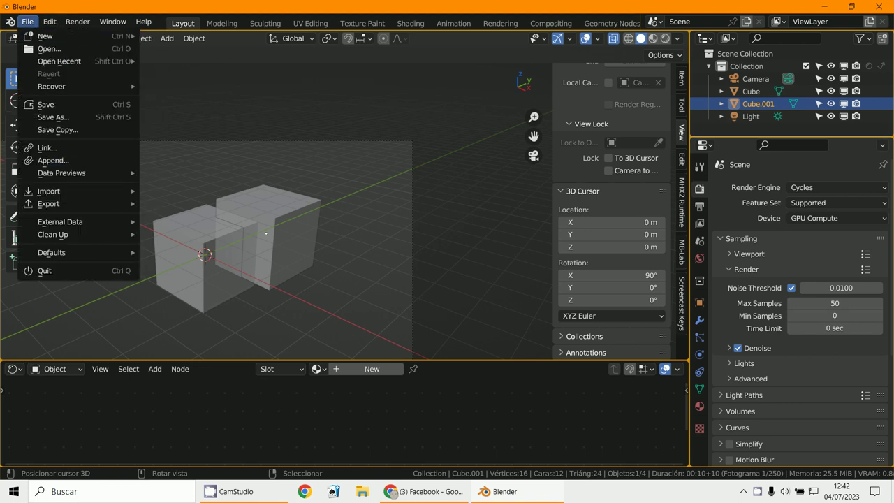
{"action": "mouse_move", "coordinate": [53, 252]}
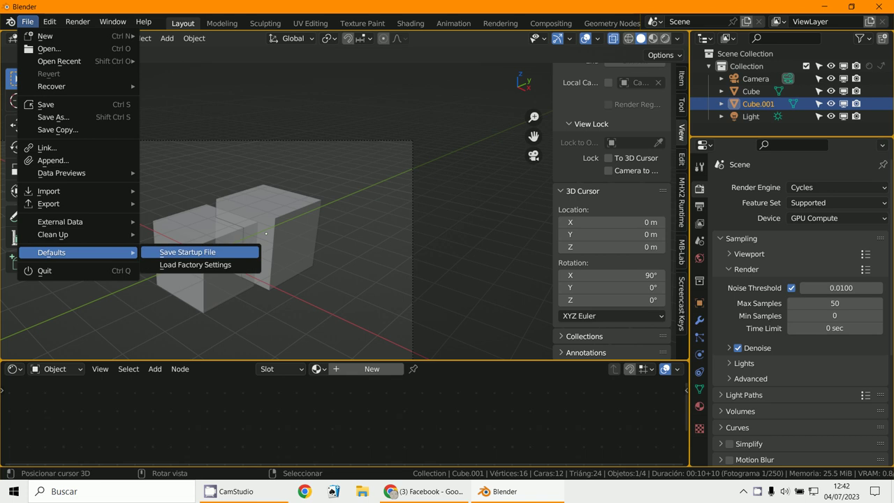
{"action": "key", "text": "Escape"}
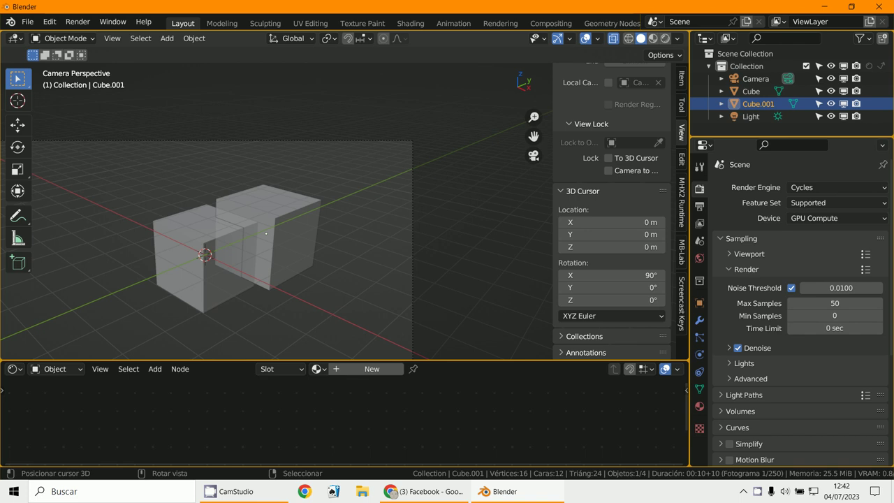
Toggle the Wireframe geometry overlay on and off on the cubes, leaving it enabled
{"action": "scroll", "coordinate": [336, 210], "scroll_direction": "up", "scroll_amount": 2}
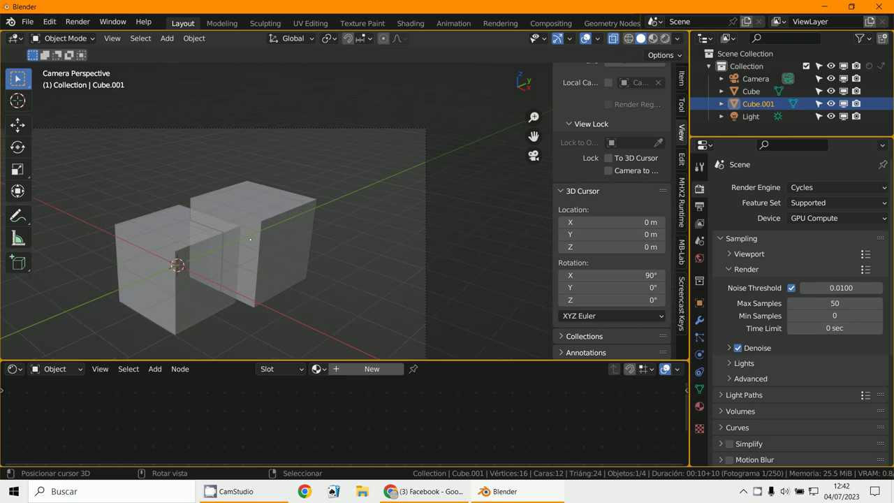
{"action": "scroll", "coordinate": [335, 209], "scroll_direction": "down", "scroll_amount": 2}
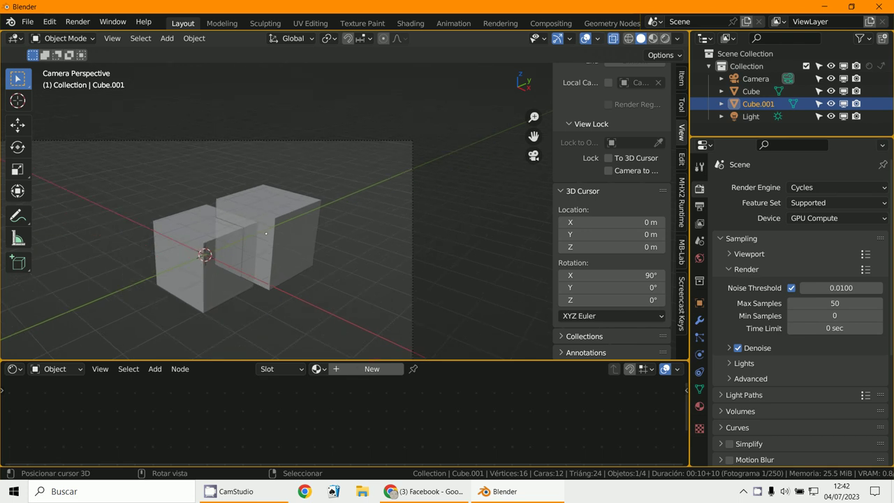
{"action": "left_click", "coordinate": [598, 38]}
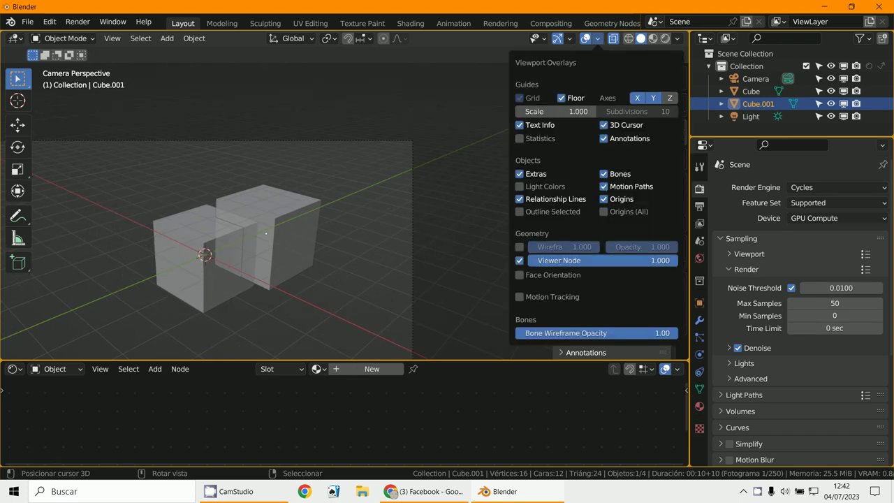
{"action": "left_click", "coordinate": [519, 246]}
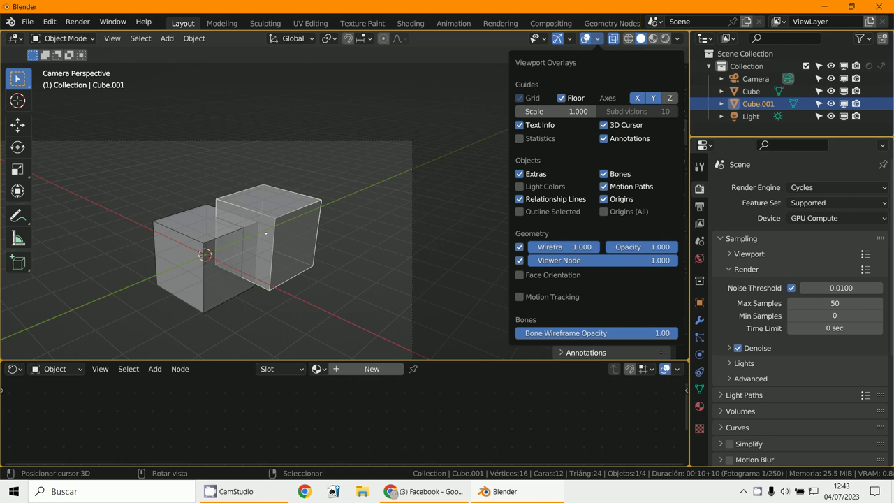
{"action": "left_click", "coordinate": [519, 247]}
{"action": "left_click", "coordinate": [519, 246]}
{"action": "left_click", "coordinate": [519, 246]}
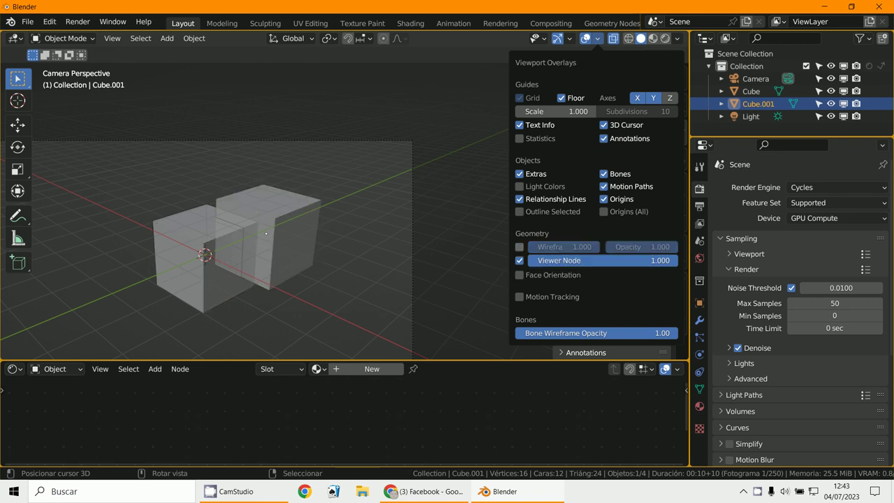
{"action": "left_click", "coordinate": [519, 246]}
Inspect the Viewport Gizmos options
{"action": "left_click", "coordinate": [570, 38]}
{"action": "left_click", "coordinate": [570, 39]}
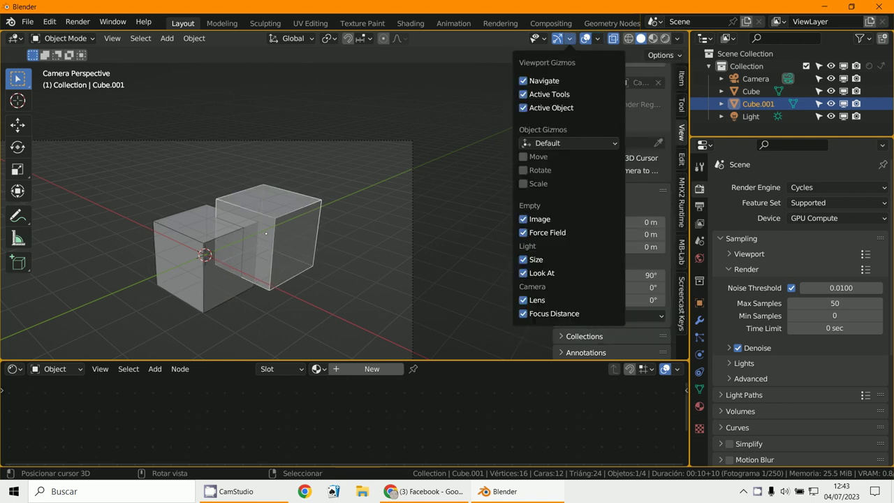
{"action": "left_click", "coordinate": [570, 38]}
{"action": "left_click", "coordinate": [570, 38]}
{"action": "left_click", "coordinate": [570, 39]}
{"action": "left_click", "coordinate": [570, 39]}
Set the Wireframe overlay to 0.404 with opacity 0.459 and the Viewer Node overlay to 0.321
{"action": "mouse_move", "coordinate": [598, 39]}
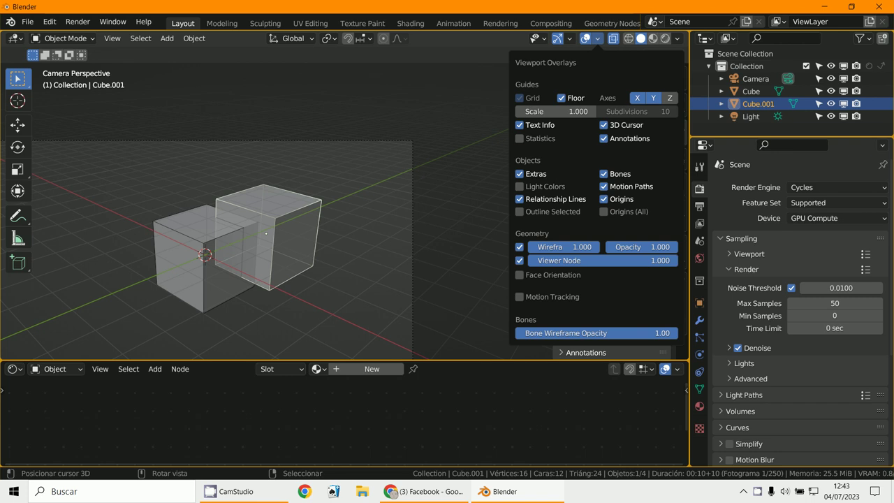
{"action": "left_click_drag", "start_coordinate": [584, 246], "coordinate": [542, 246]}
{"action": "left_click_drag", "start_coordinate": [670, 259], "coordinate": [577, 260]}
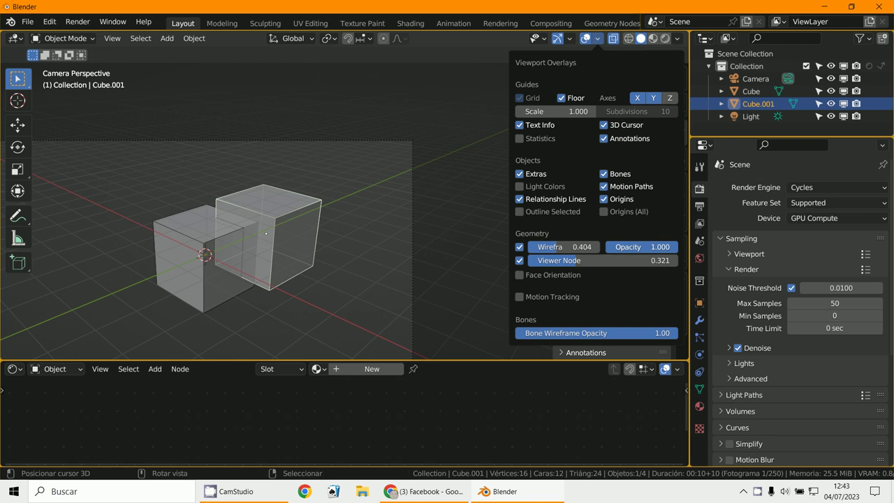
{"action": "left_click_drag", "start_coordinate": [669, 246], "coordinate": [639, 246]}
{"action": "left_click", "coordinate": [598, 38]}
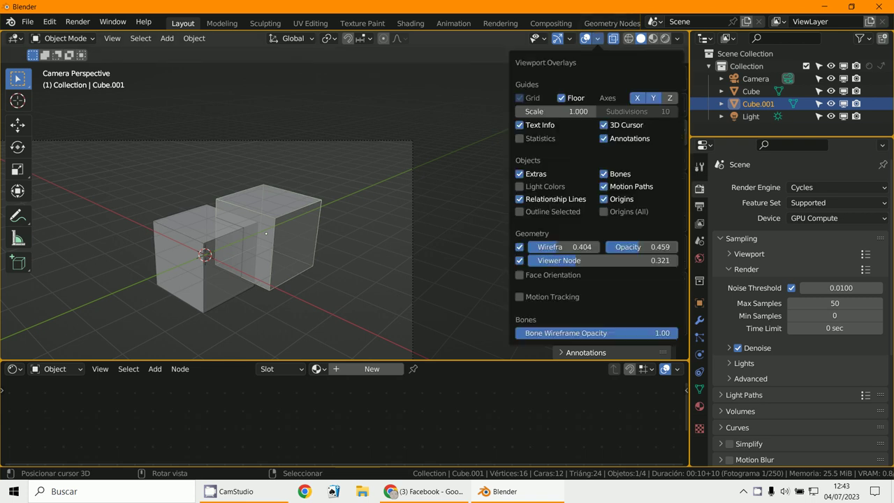
{"action": "left_click", "coordinate": [598, 38]}
{"action": "left_click", "coordinate": [598, 39]}
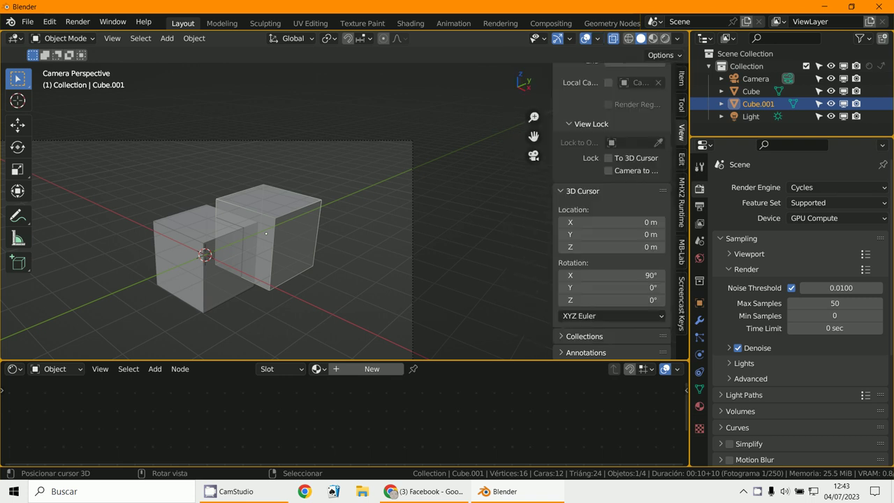
Turn off X-Ray and Backface Culling in the viewport shading options
{"action": "left_click", "coordinate": [597, 38]}
{"action": "left_click", "coordinate": [677, 38]}
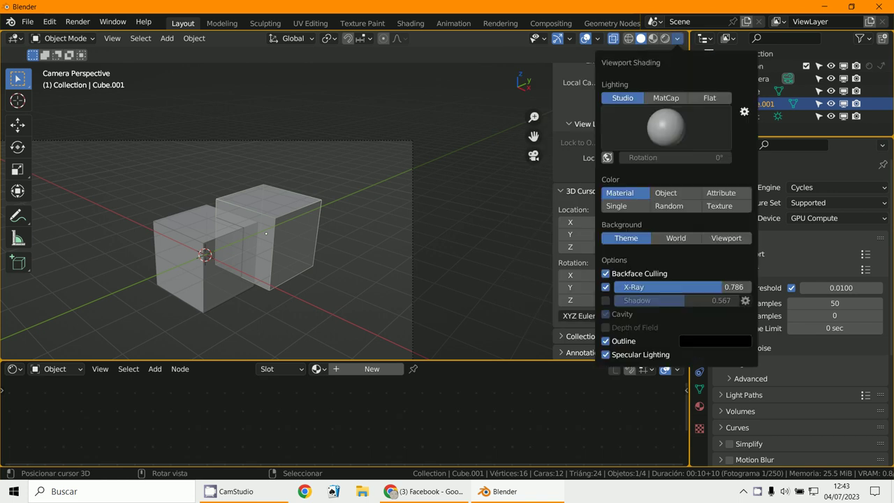
{"action": "left_click", "coordinate": [606, 288]}
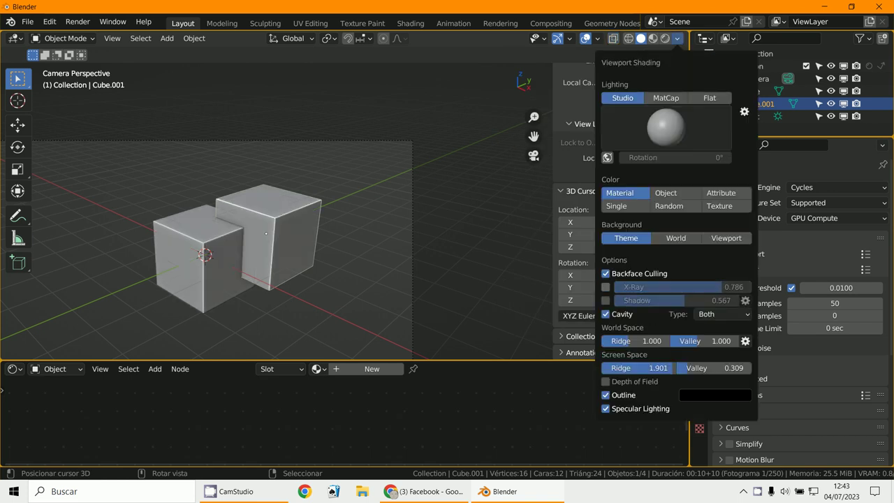
{"action": "left_click", "coordinate": [606, 274]}
{"action": "key", "text": "shift"}
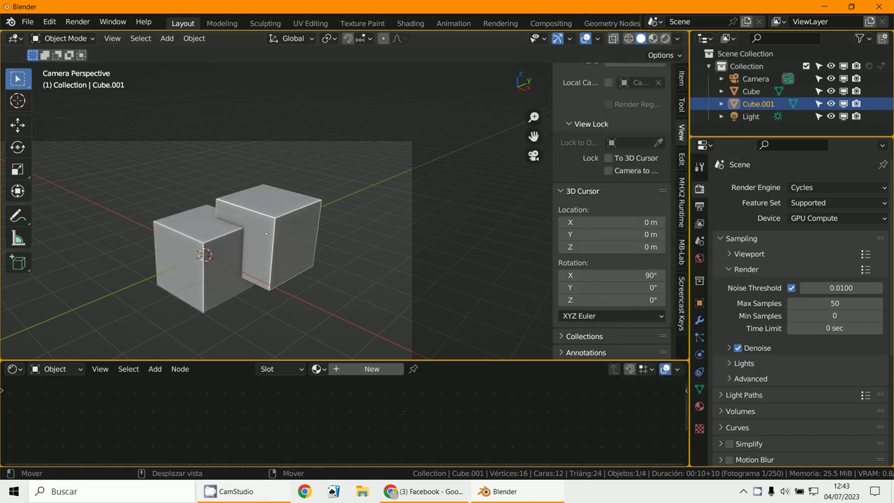
{"action": "left_click", "coordinate": [236, 491]}
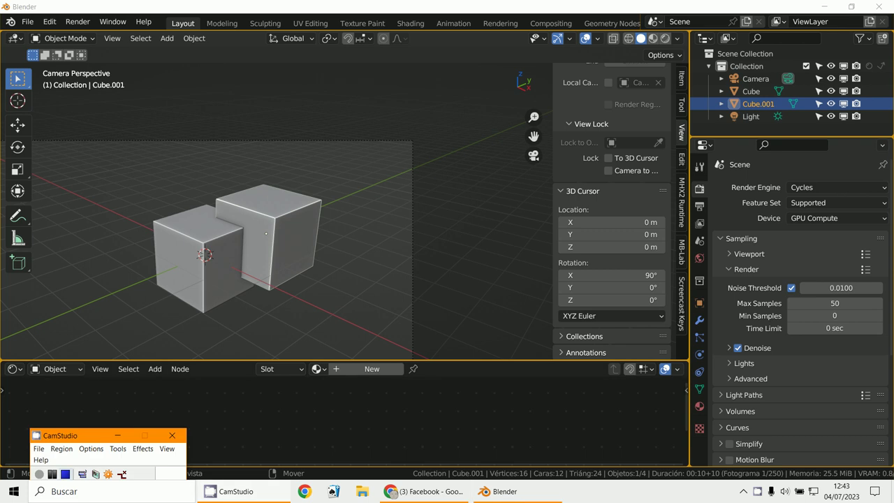